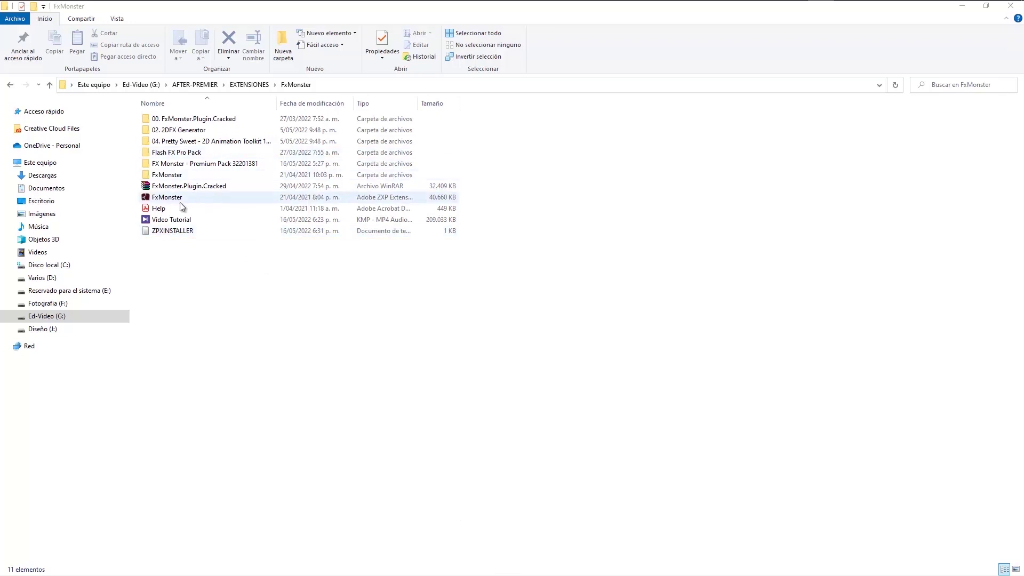
# Step: Select only the 40,660 KB FxMonster Adobe ZXP extension file in the FxMonster folder
pyautogui.moveTo(173, 289); pyautogui.dragTo(238, 119)
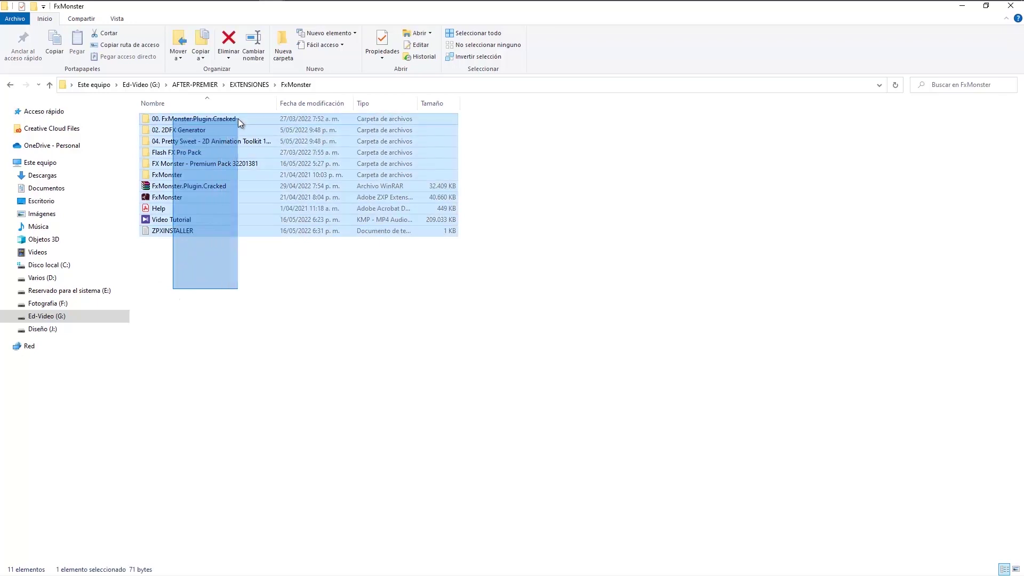
pyautogui.moveTo(177, 269); pyautogui.dragTo(216, 128)
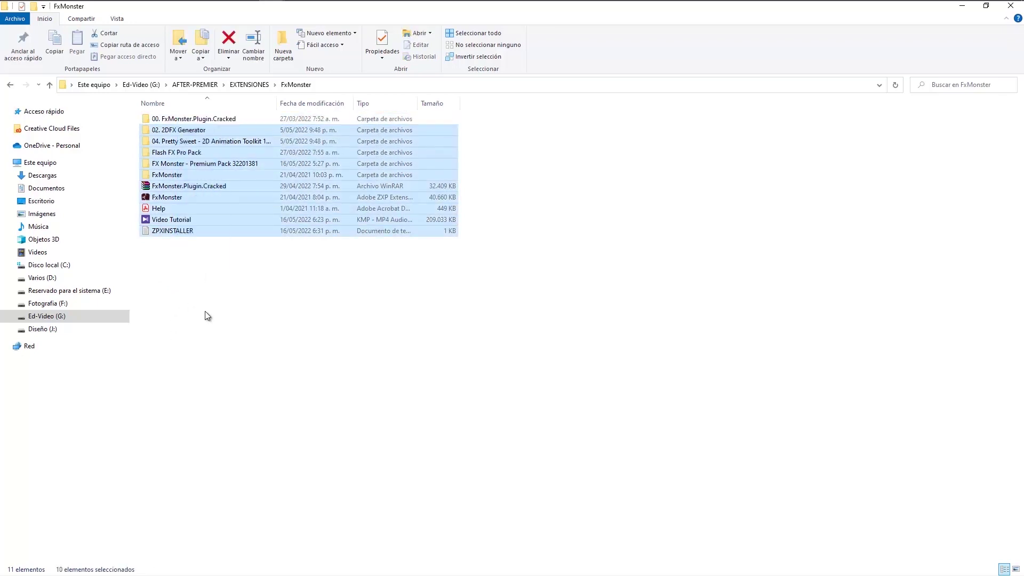
pyautogui.click(204, 292)
pyautogui.click(178, 198)
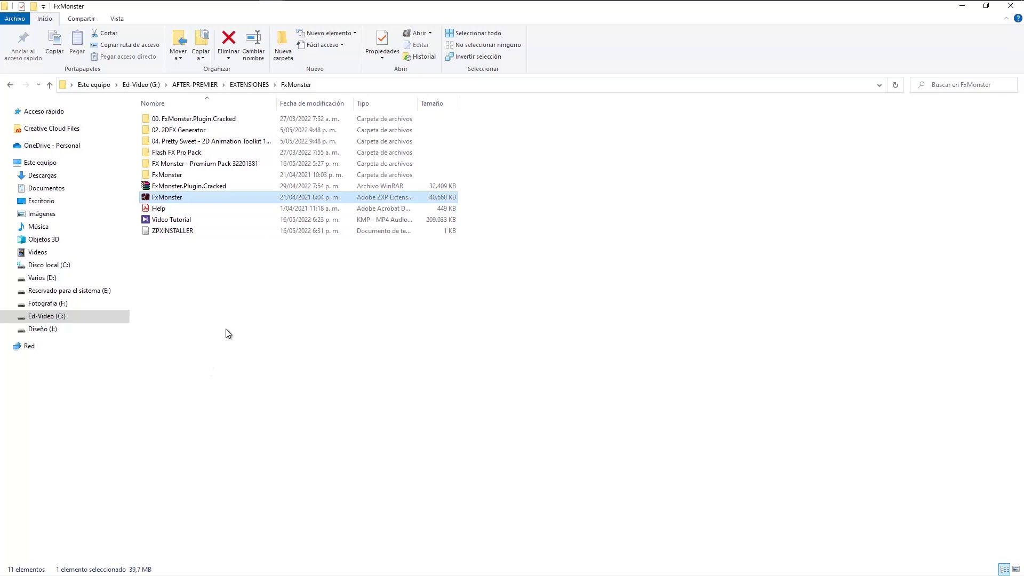
pyautogui.doubleClick(170, 233)
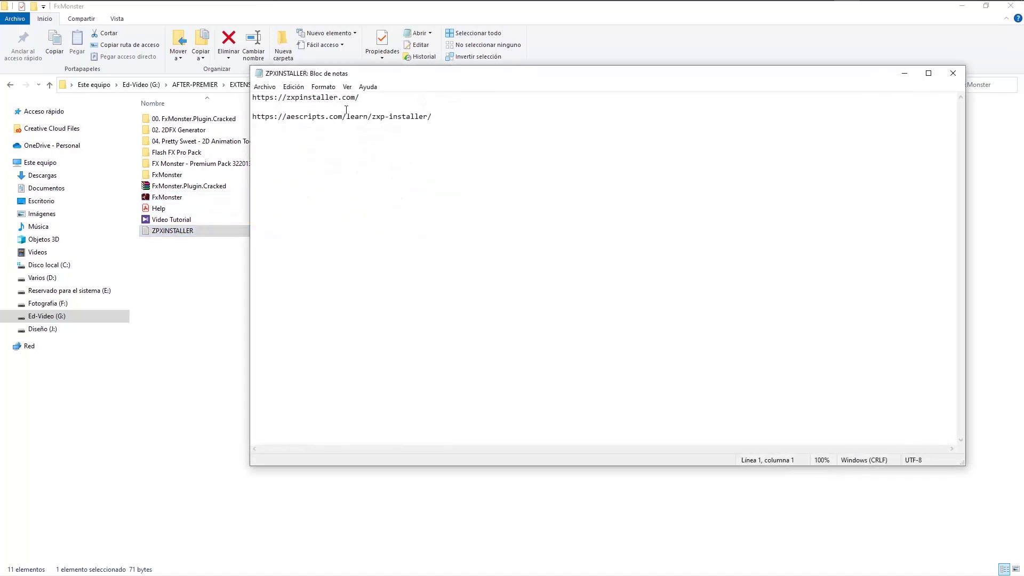
pyautogui.moveTo(360, 98); pyautogui.dragTo(252, 98)
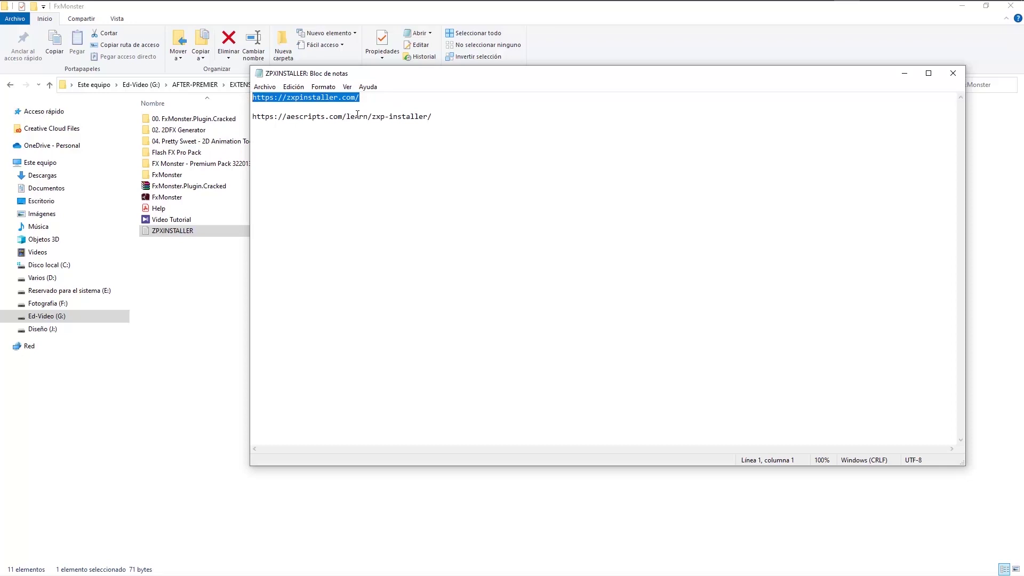
pyautogui.click(954, 73)
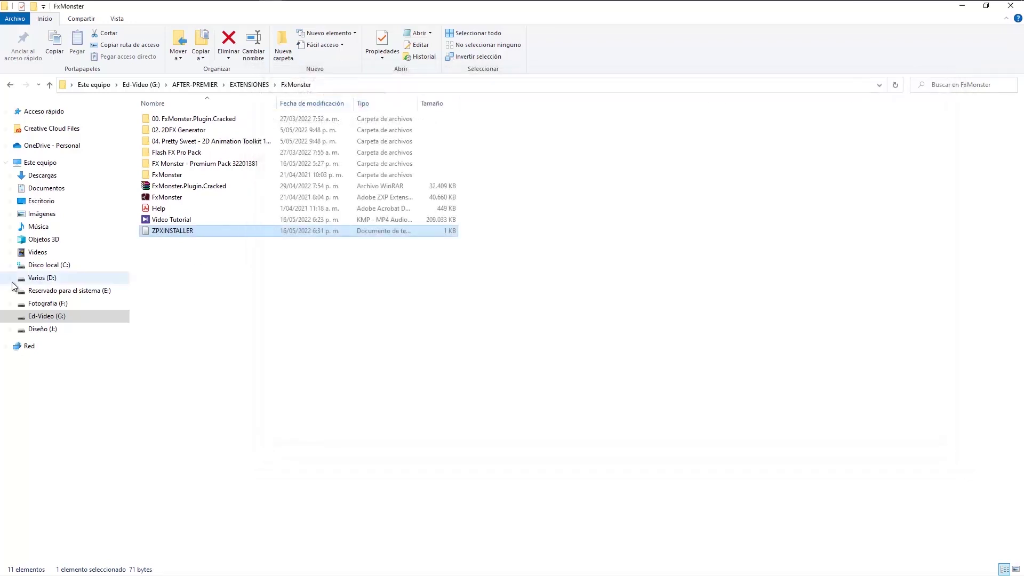
pyautogui.click(166, 197)
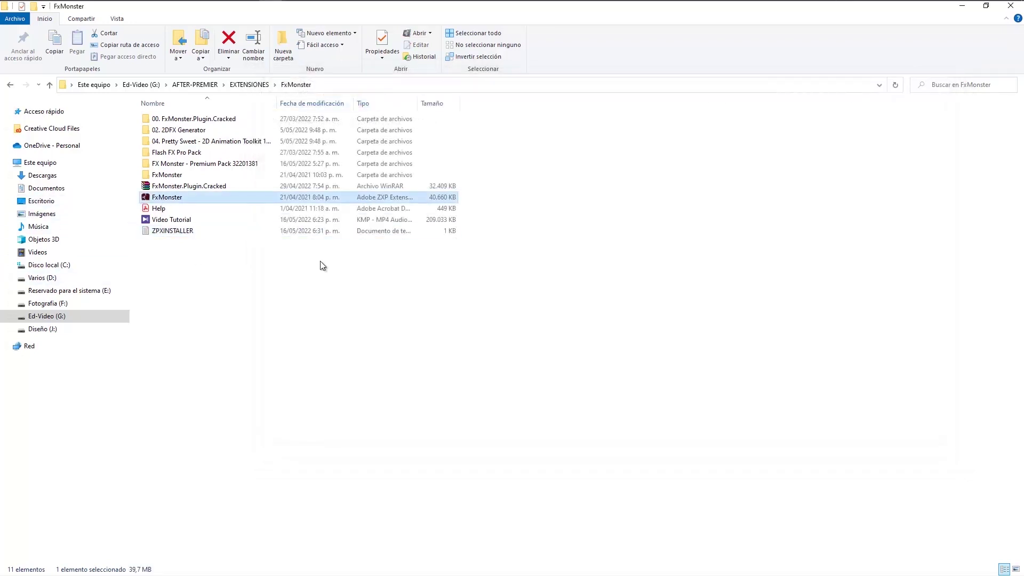
# Step: Drop the FxMonster .zxp file onto Adobe ZXPInstaller to install it, then return to the FxMonster folder
pyautogui.hotkey('alt', 'Tab')
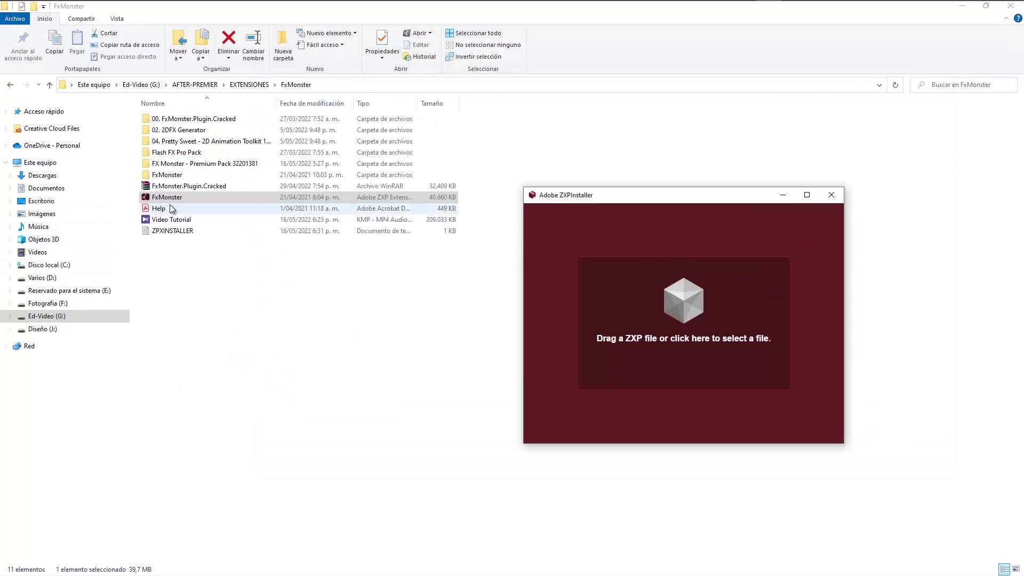
pyautogui.moveTo(178, 199)
pyautogui.mouseDown()
pyautogui.moveTo(649, 295)
pyautogui.moveTo(164, 263)
pyautogui.moveTo(202, 259)
pyautogui.mouseUp()
pyautogui.hotkey('alt', 'Tab')
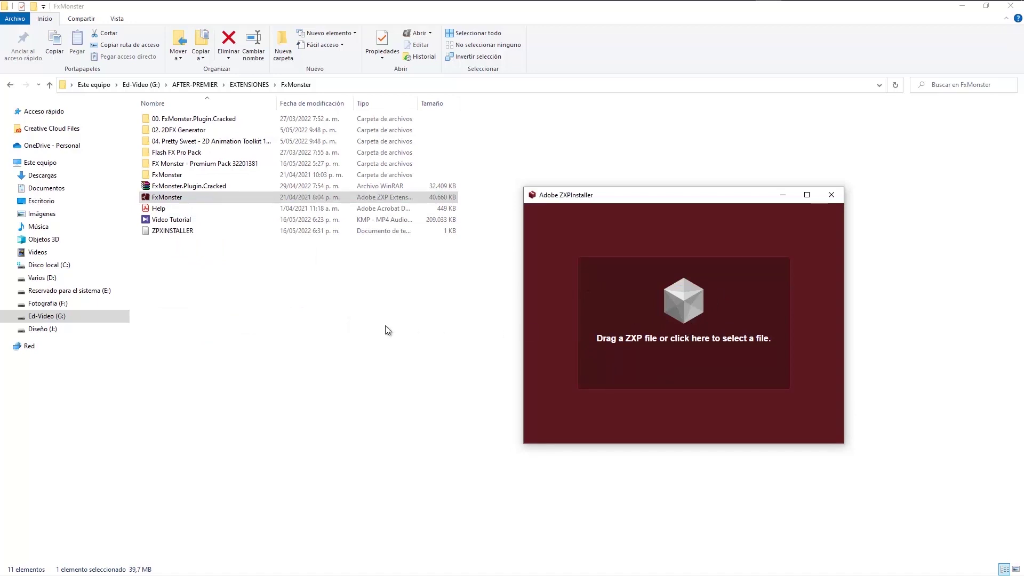
pyautogui.click(334, 326)
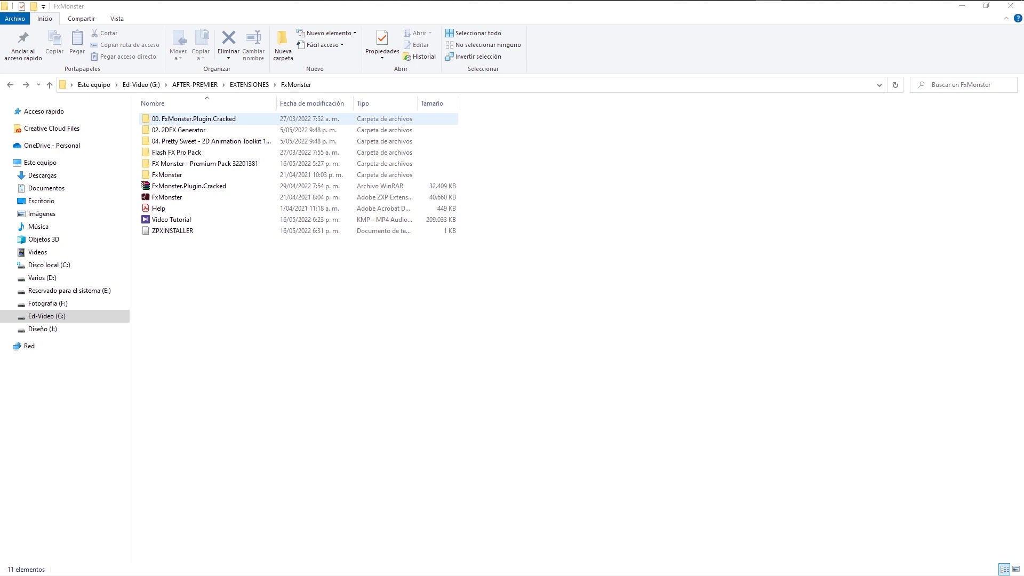
# Step: Open the Installation notes inside the 00. FxMonster.Plugin.Cracked folder
pyautogui.doubleClick(192, 119)
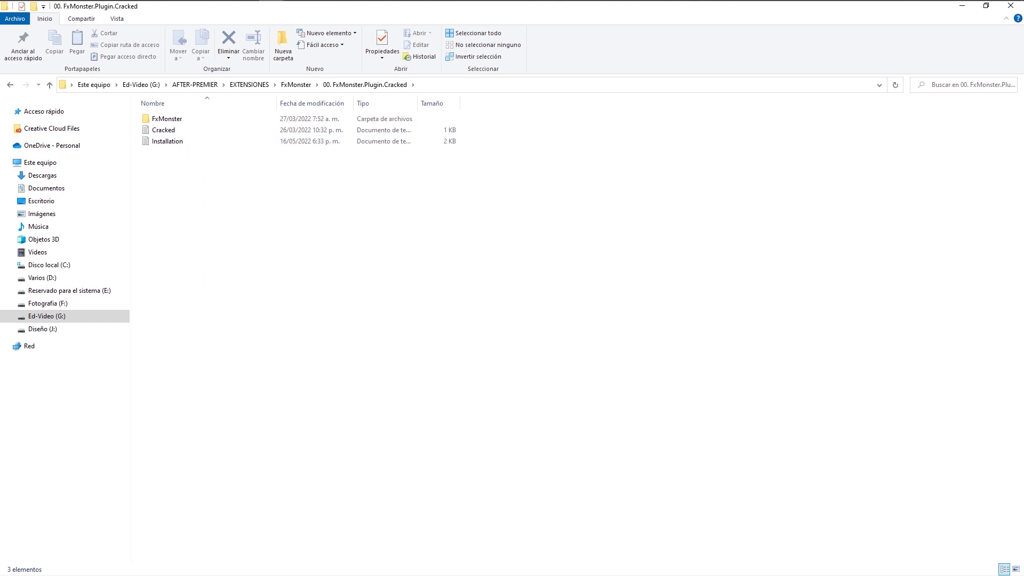
pyautogui.click(167, 118)
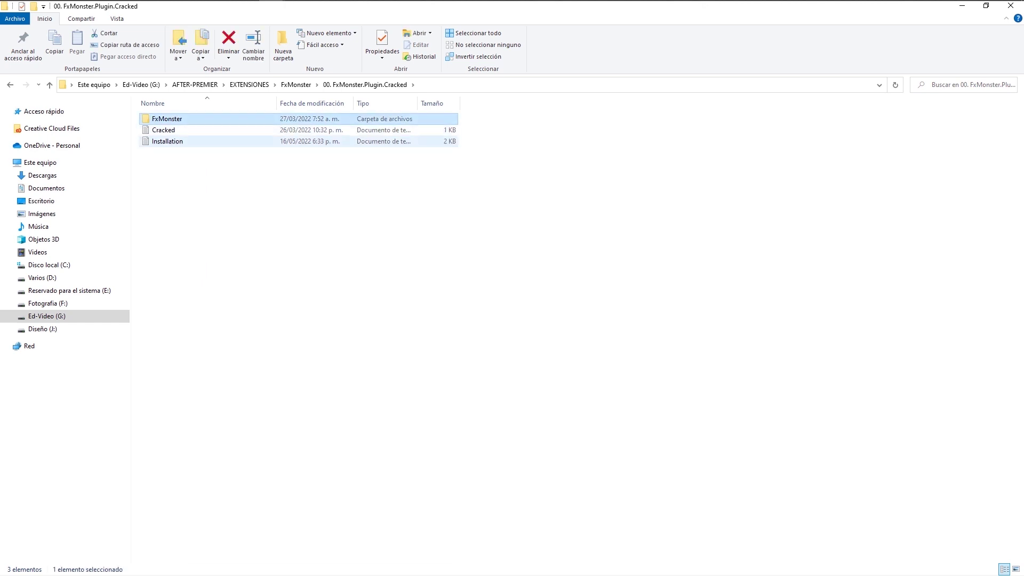
pyautogui.doubleClick(167, 141)
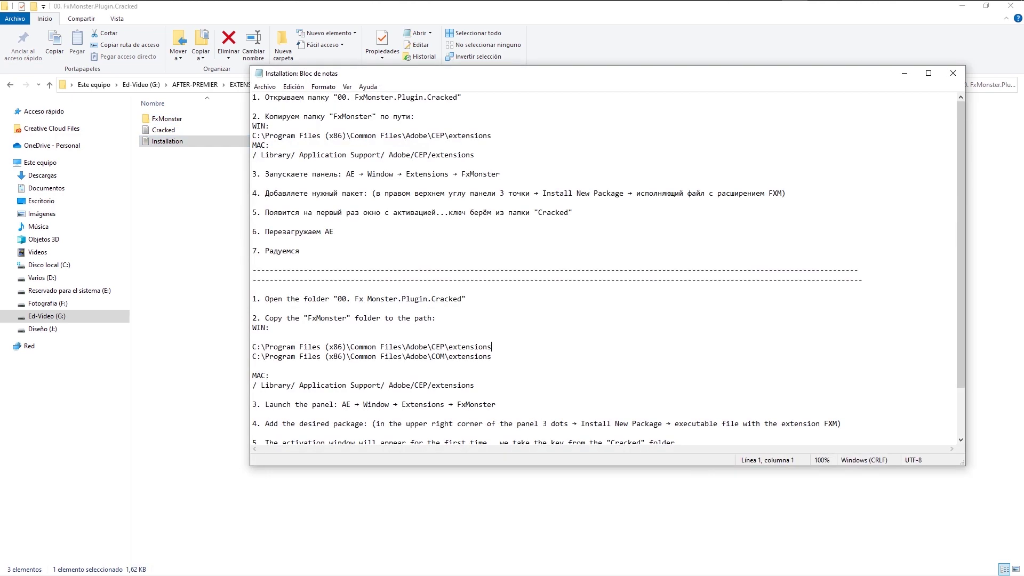
# Step: Copy the path C:\Program Files (x86)\Common Files\Adobe\CEP\extensions into a new File Explorer window
pyautogui.moveTo(492, 346); pyautogui.dragTo(252, 348)
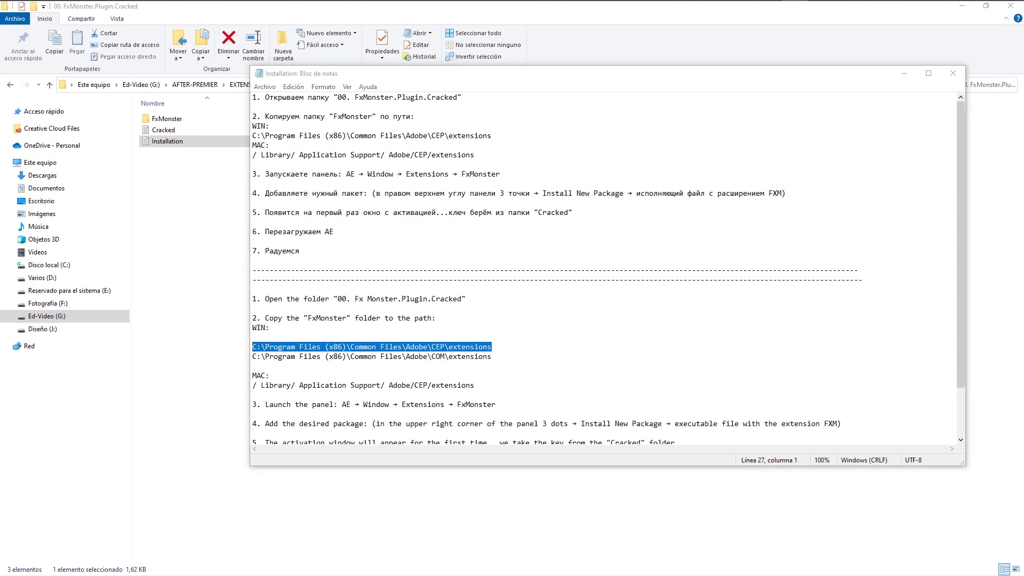
pyautogui.press('super+e')
pyautogui.hotkey('alt', 'd')
# Step: Navigate the new Explorer window to the Adobe CEP extensions folder
pyautogui.write('C:\\Program Files (x86)\\Common Files\\Adobe\\CEP\\extensions')
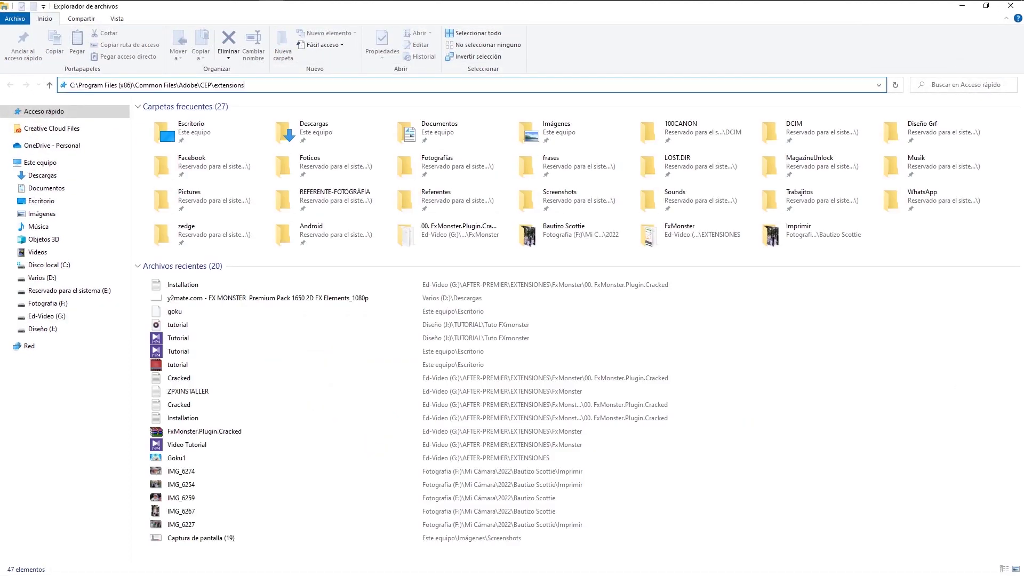
pyautogui.press('Return')
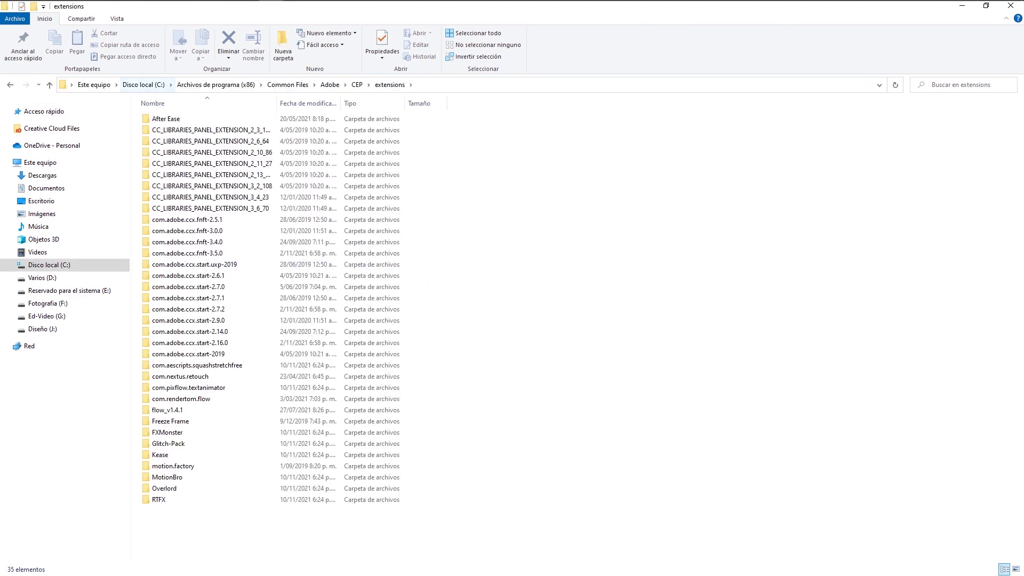
pyautogui.hotkey('alt', 'Tab')
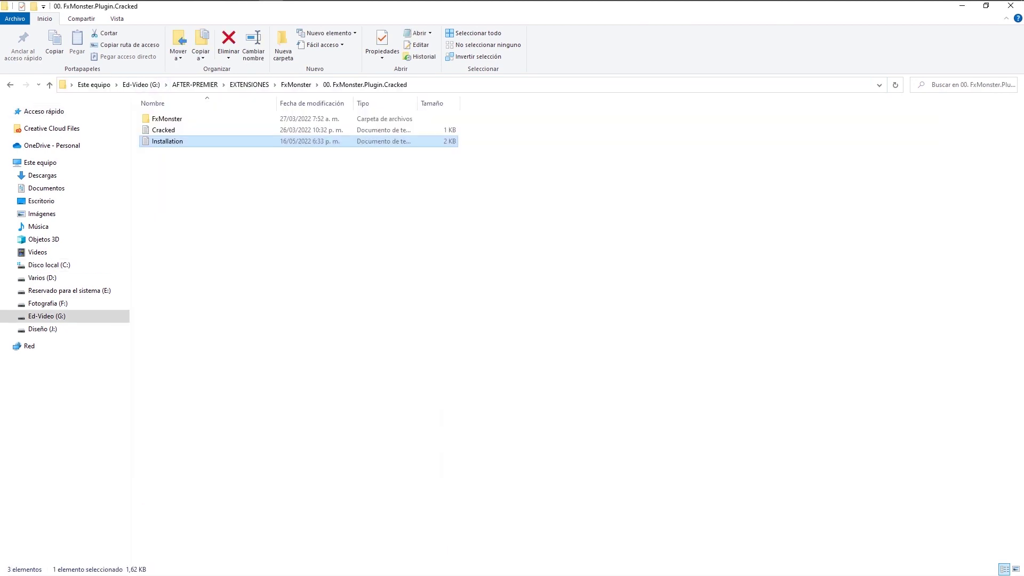
# Step: Copy the FxMonster plugin folder, then close the CEP extensions window
pyautogui.click(167, 118)
pyautogui.hotkey('ctrl', 'c')
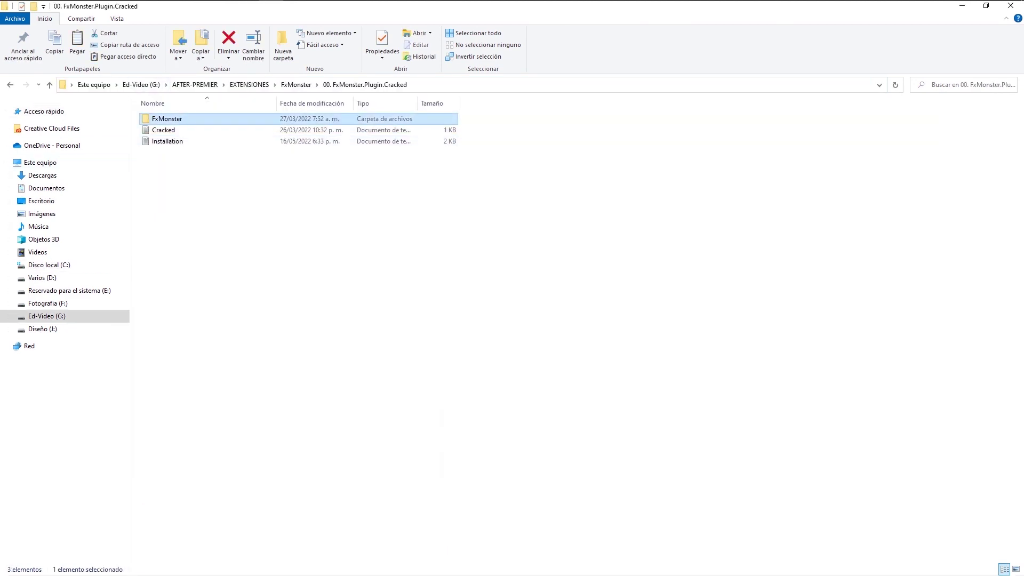
pyautogui.rightClick(163, 119)
pyautogui.click(186, 370)
pyautogui.click(187, 370)
pyautogui.hotkey('alt', 'Tab')
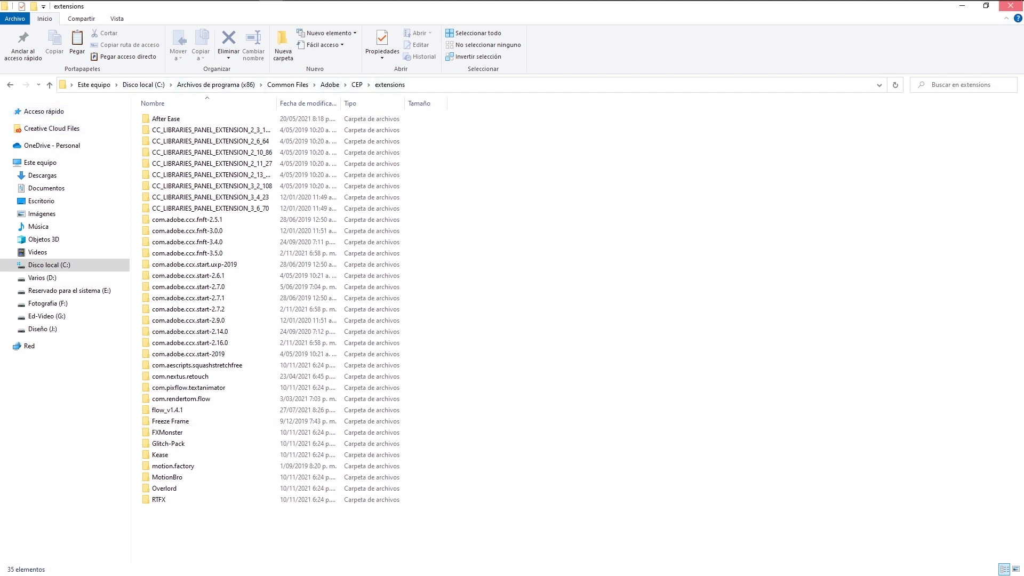
pyautogui.click(1011, 6)
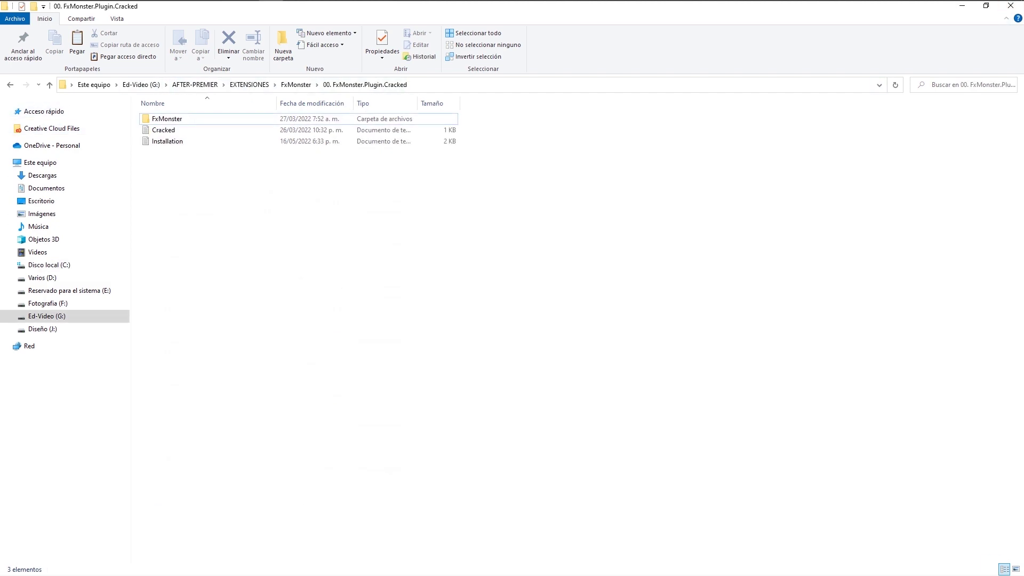
# Step: Open the Cracked notes and select their text, then close them and go up to FxMonster
pyautogui.doubleClick(163, 129)
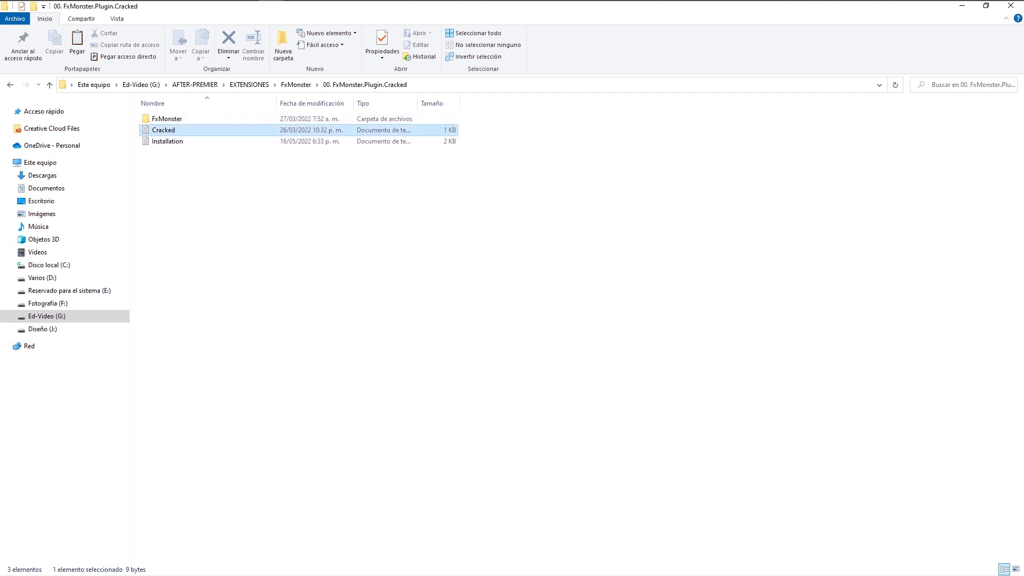
pyautogui.hotkey('ctrl', 'a')
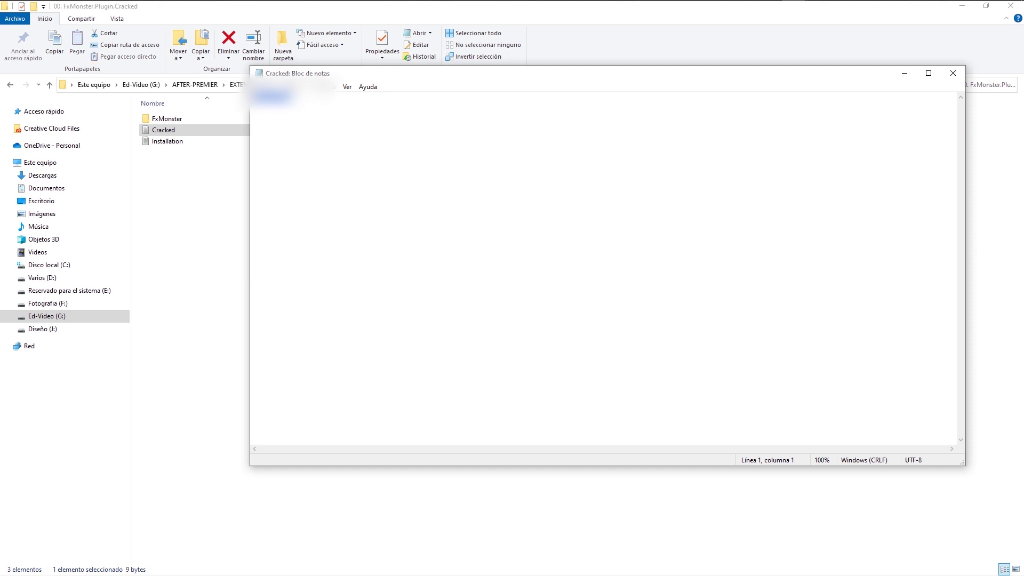
pyautogui.hotkey('alt', 'F4')
pyautogui.hotkey('alt', 'Up')
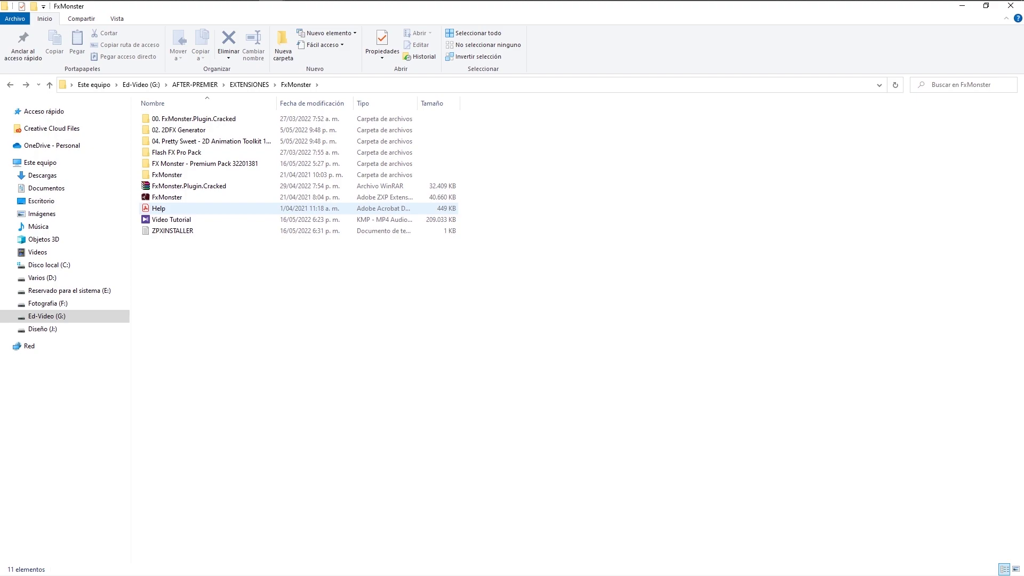
# Step: Bring After Effects forward and zoom the composition preview to 50%
pyautogui.moveTo(717, 2)
pyautogui.click(559, 10)
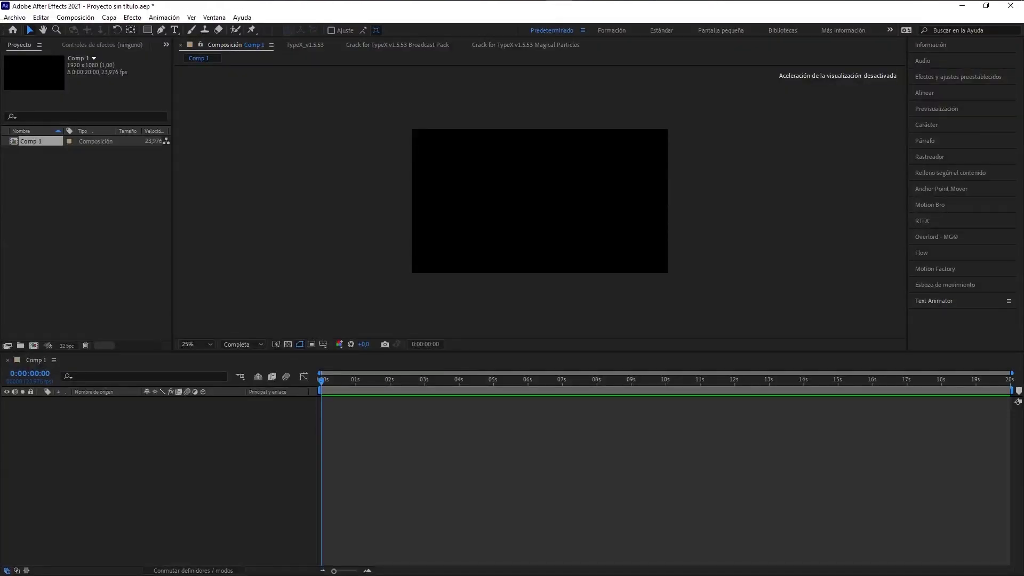
pyautogui.press('.')
pyautogui.press('.')
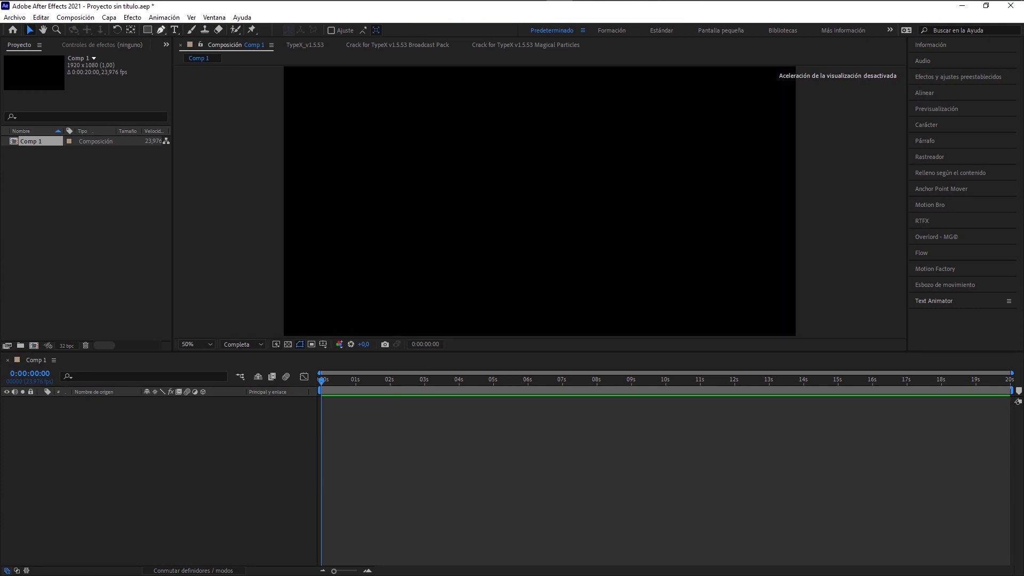
# Step: Open the FXMonster panel from Ventana > Extensiones
pyautogui.click(214, 18)
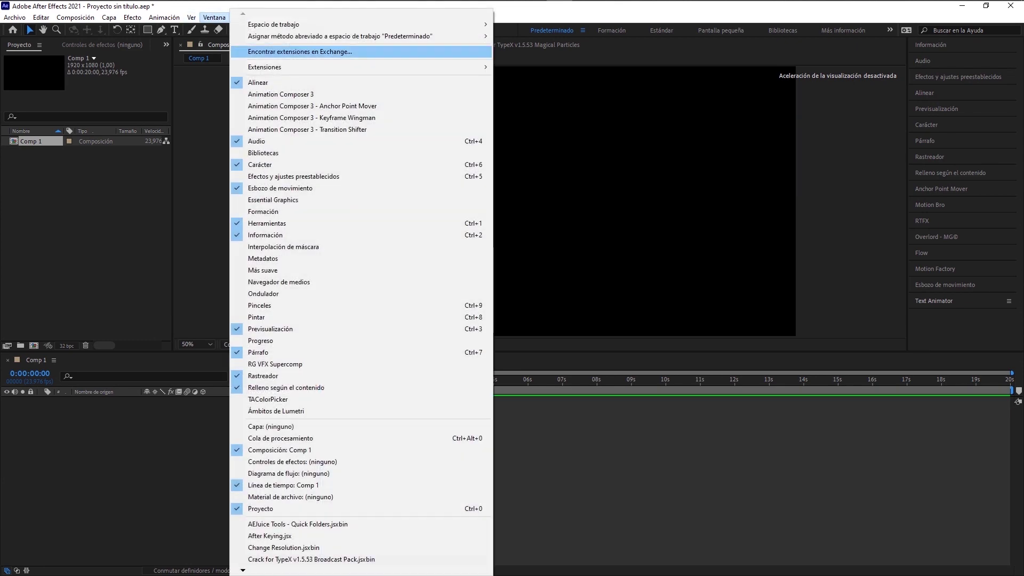
pyautogui.moveTo(299, 67)
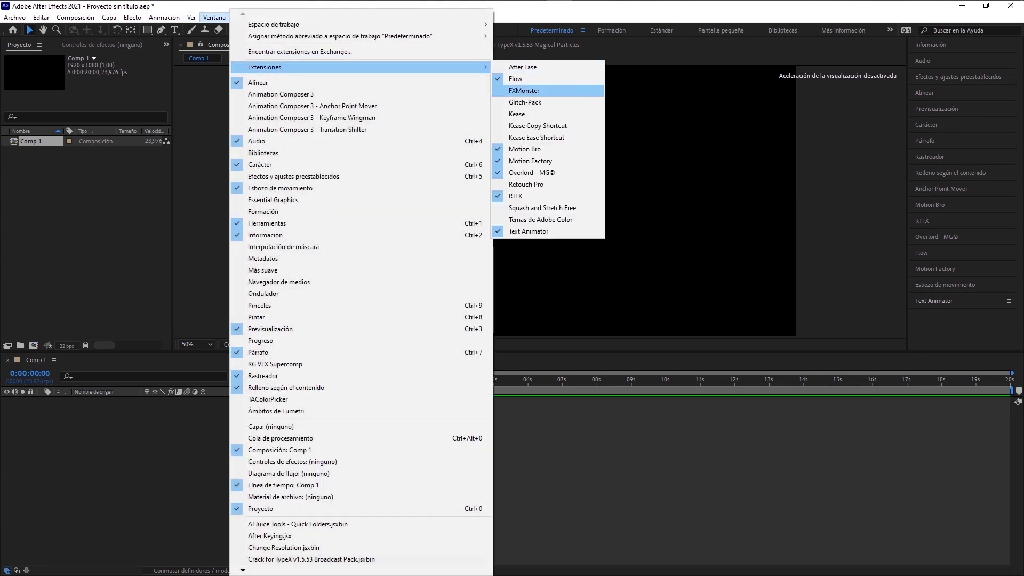
pyautogui.click(524, 90)
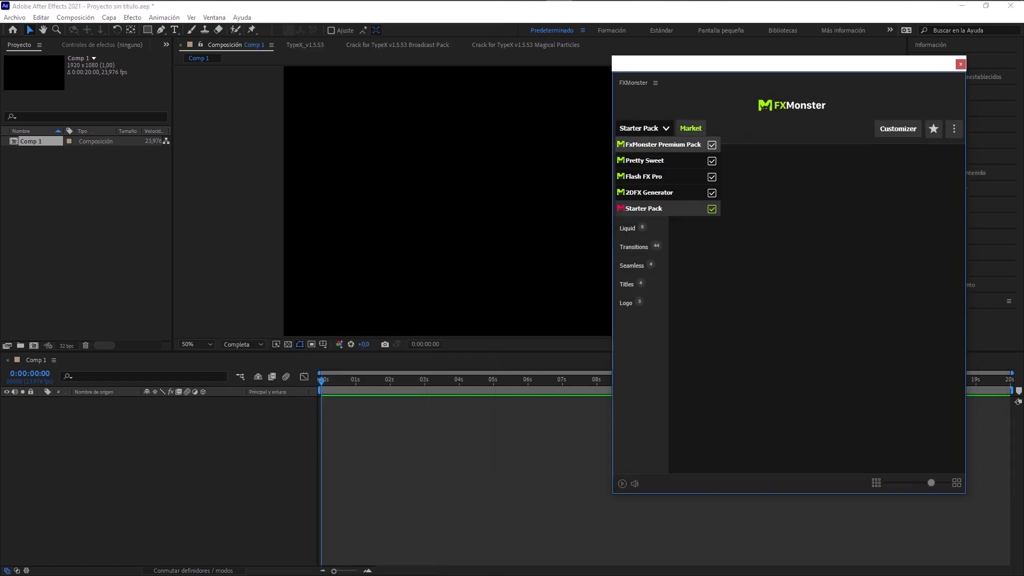
# Step: Browse FXMonster's Liquid, Flame and Smoke thumbnails, then view the installed Starter Pack list
pyautogui.click(628, 227)
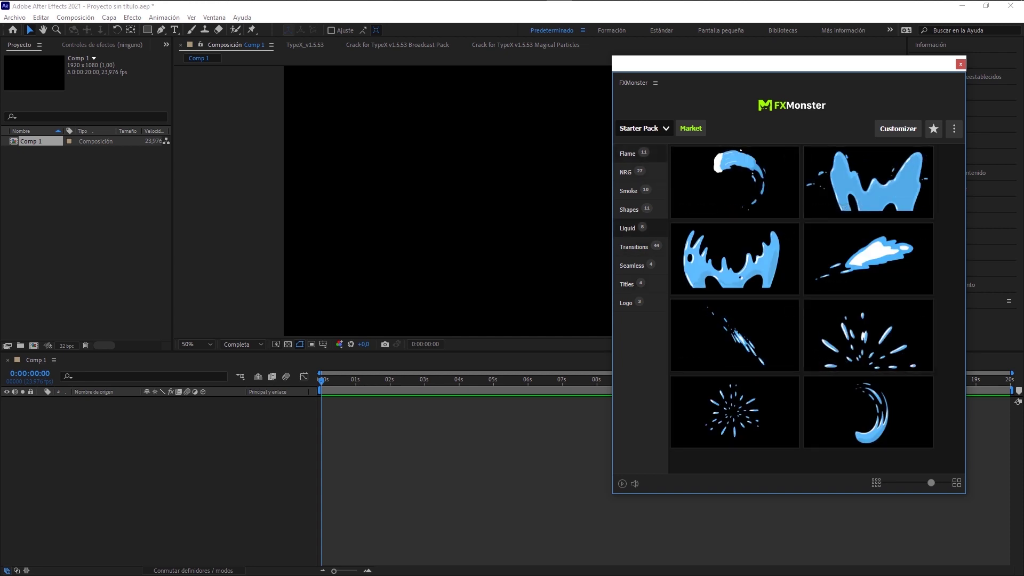
pyautogui.click(628, 153)
pyautogui.scroll(-4, 735, 258)
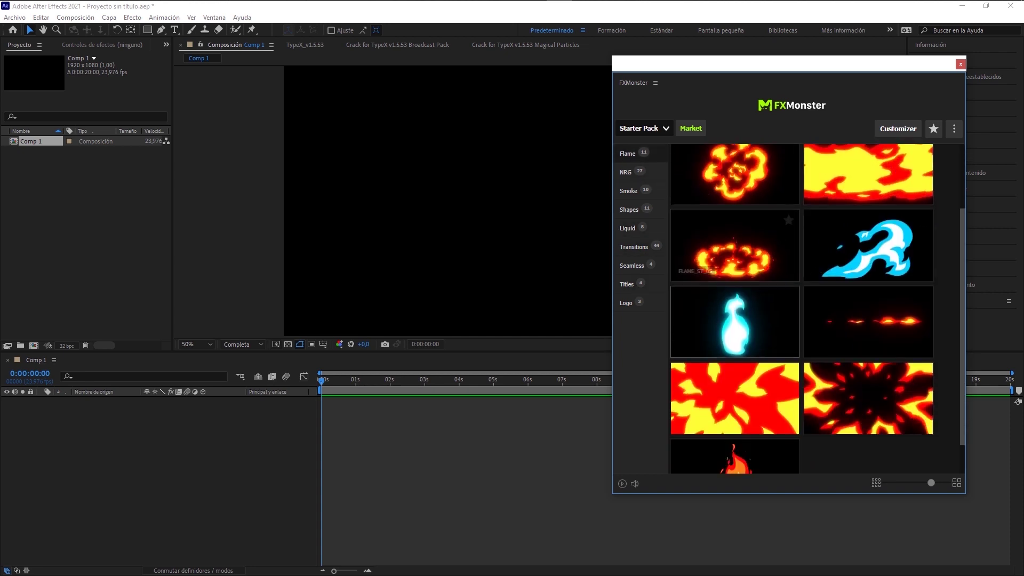
pyautogui.scroll(4, 735, 258)
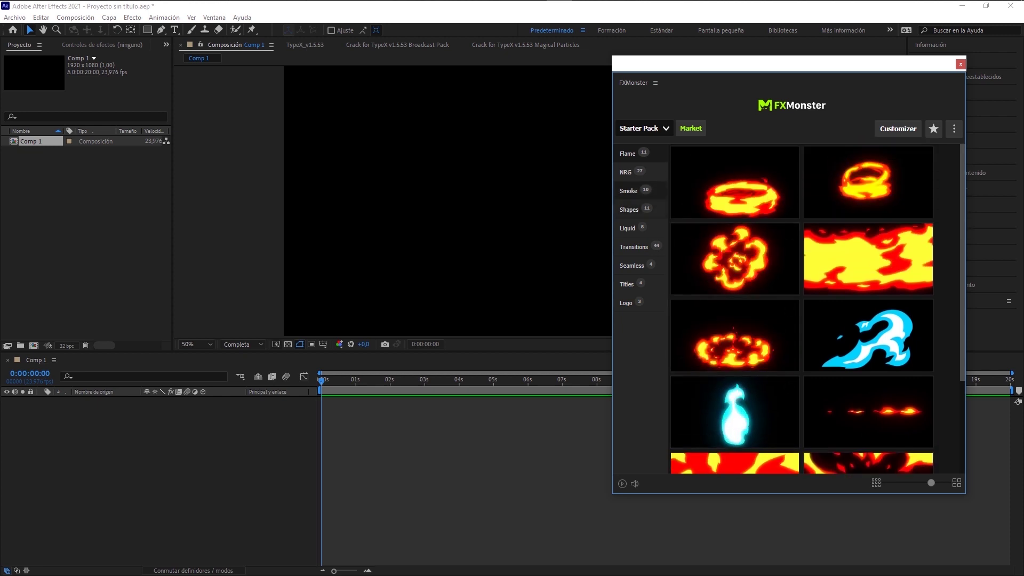
pyautogui.click(628, 190)
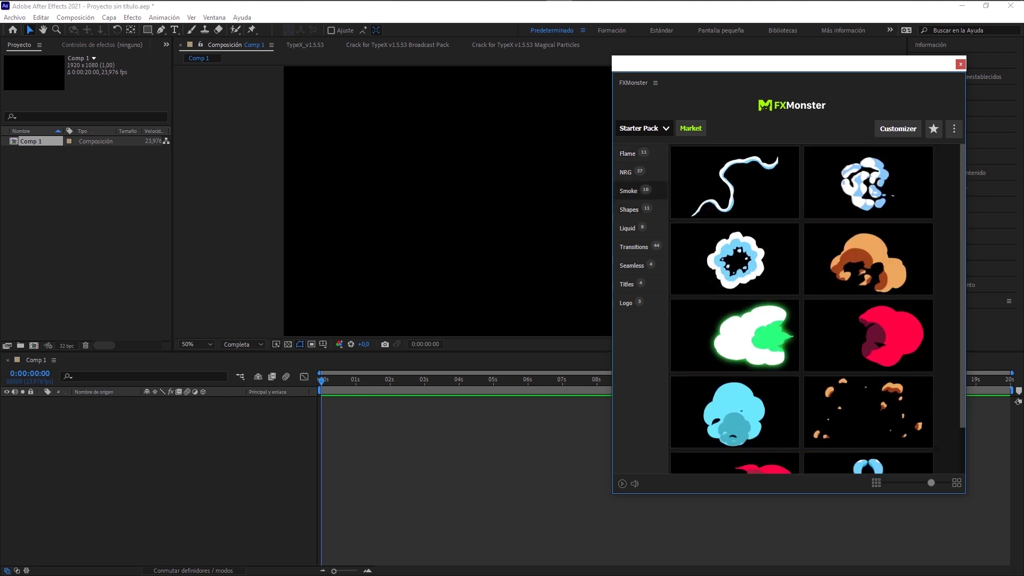
pyautogui.click(643, 128)
# Step: Open FX Monster premium pack > FxMonster Pack and drag FxMonster Premium Pack.fxm onto After Effects
pyautogui.hotkey('alt', 'Tab')
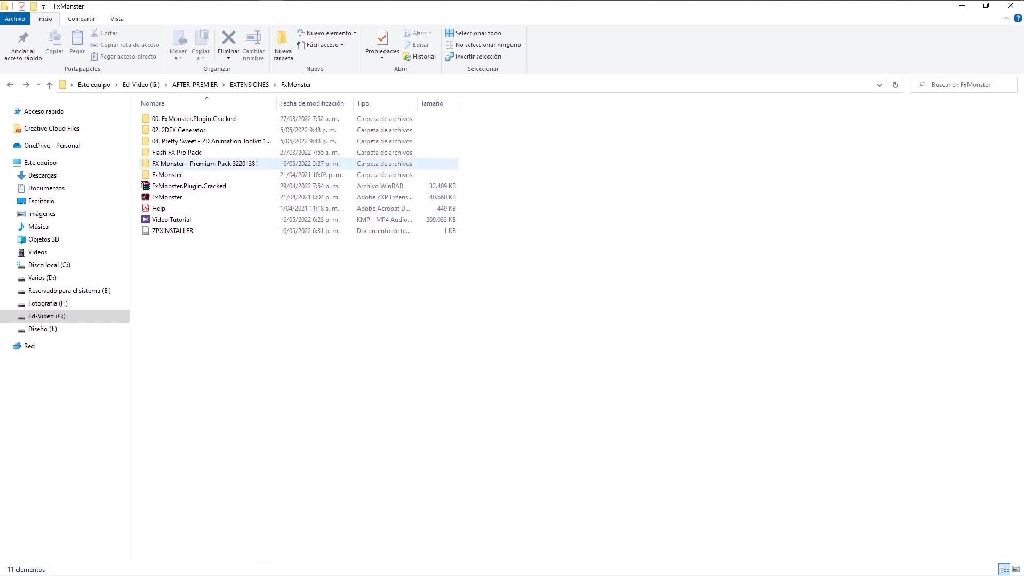
pyautogui.doubleClick(205, 163)
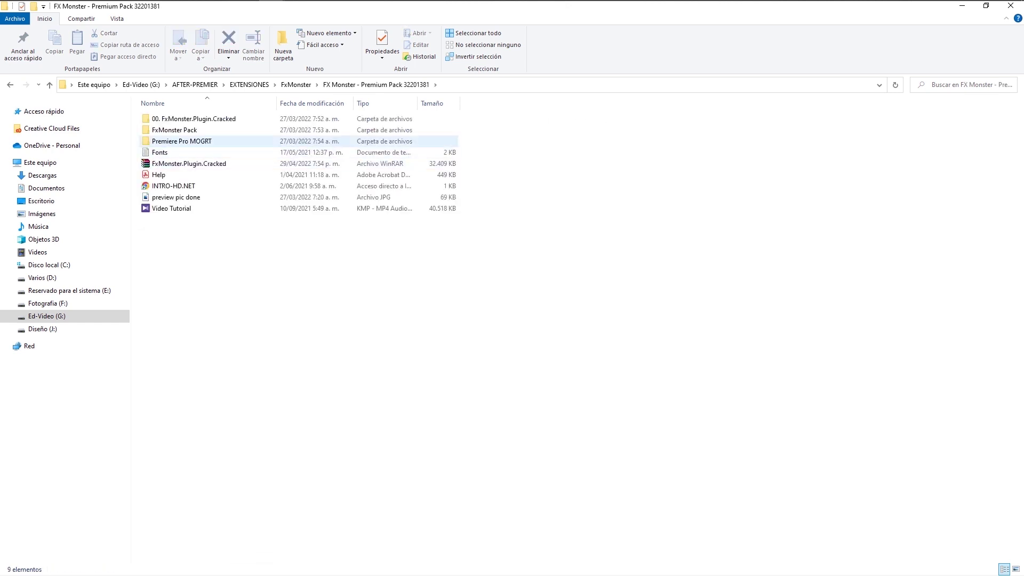
pyautogui.doubleClick(174, 130)
pyautogui.click(194, 141)
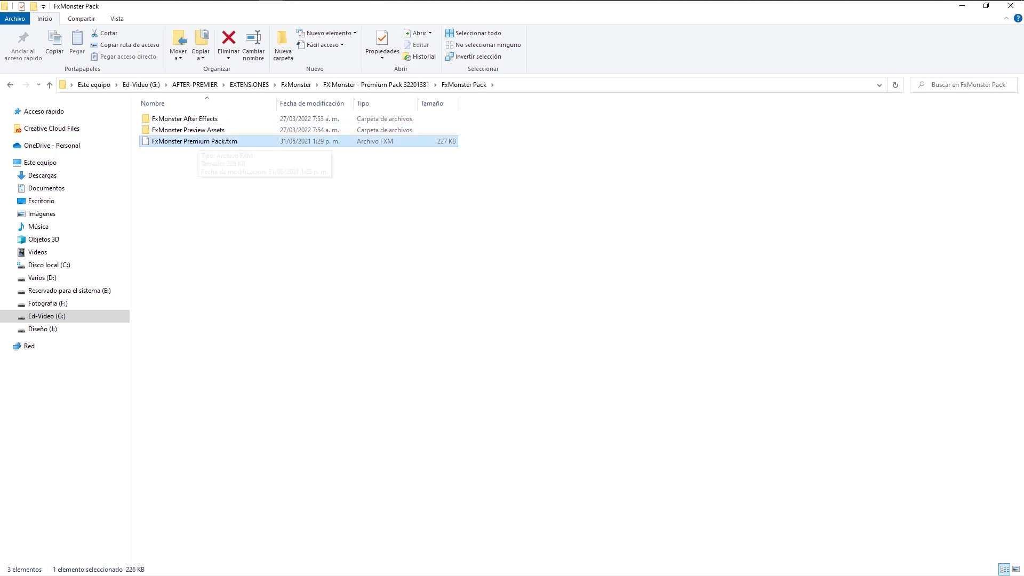
pyautogui.press('alt')
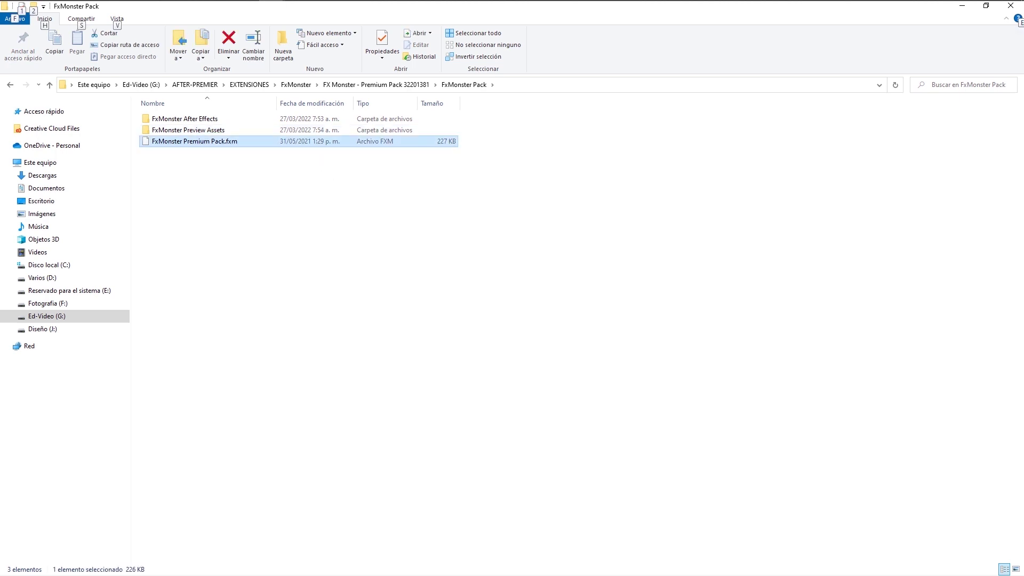
pyautogui.moveTo(194, 140)
pyautogui.mouseDown()
pyautogui.moveTo(558, 11)
pyautogui.moveTo(790, 264)
pyautogui.mouseUp()
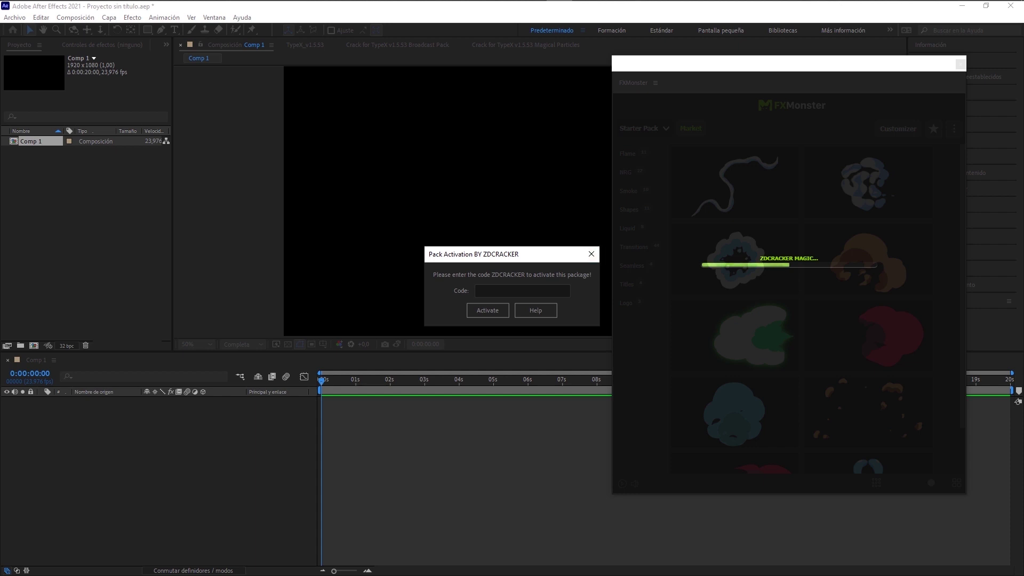
# Step: Focus the Pack Activation Code field, then bring the Cracked notes to the front
pyautogui.click(523, 291)
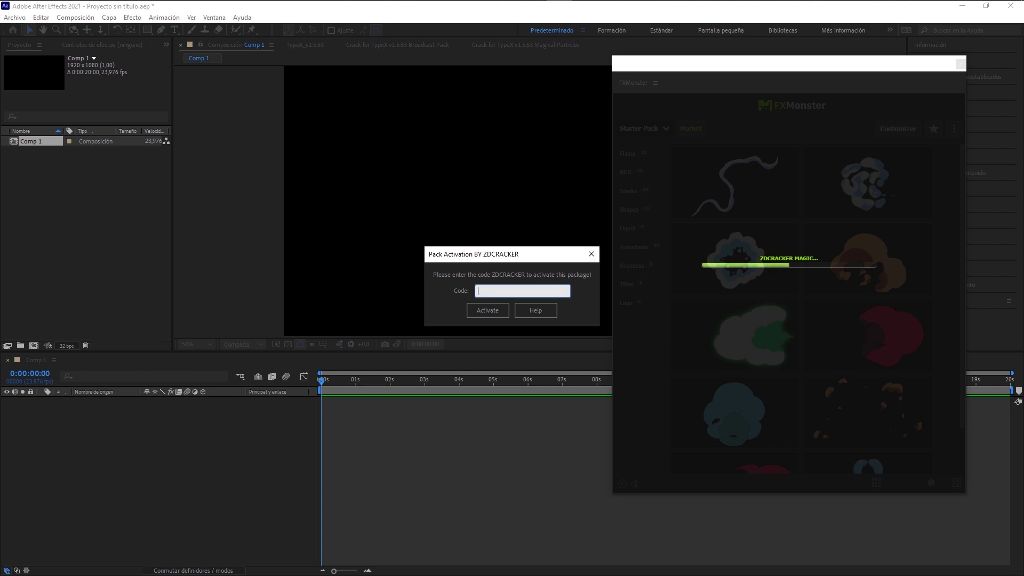
pyautogui.hotkey('alt', 'Tab')
pyautogui.hotkey('alt', 'Tab')
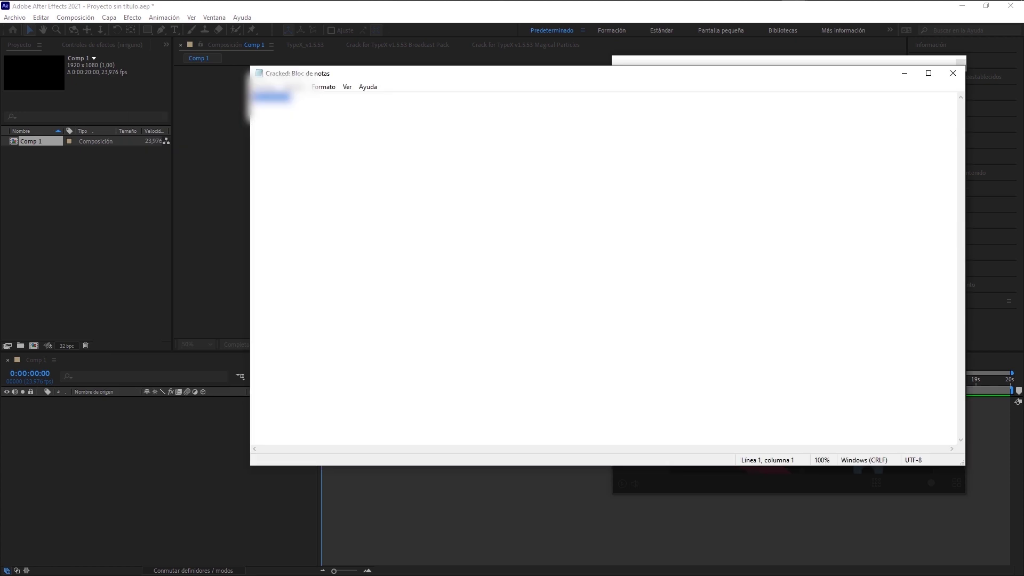
# Step: Select the code line in the Cracked notes and navigate Explorer to 00. FxMonster.Plugin.Cracked
pyautogui.press('Right')
pyautogui.hotkey('shift', 'Home')
pyautogui.hotkey('alt', 'Tab')
pyautogui.hotkey('alt', 'Tab')
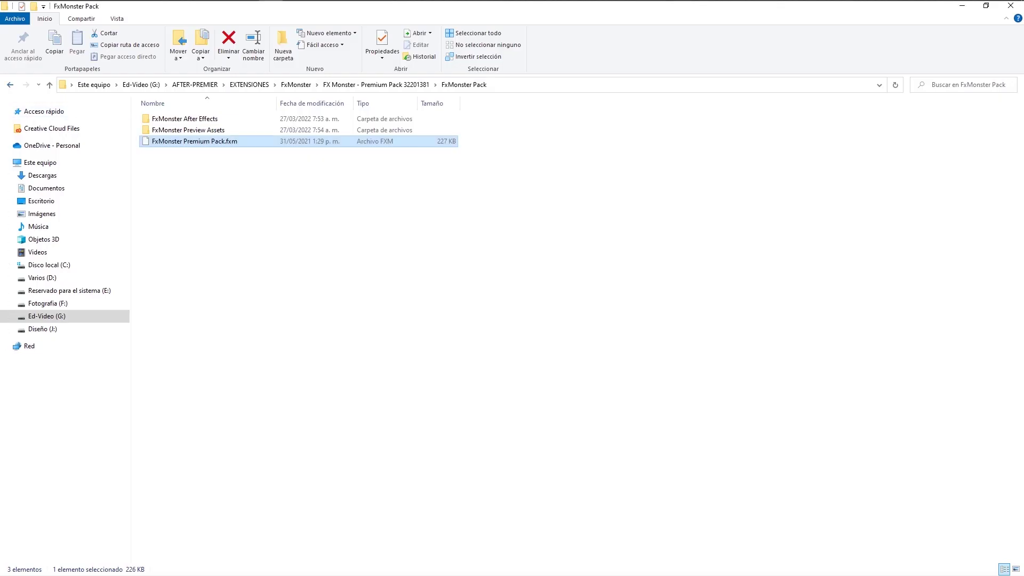
pyautogui.hotkey('alt', 'Up')
pyautogui.press('Home')
pyautogui.press('Return')
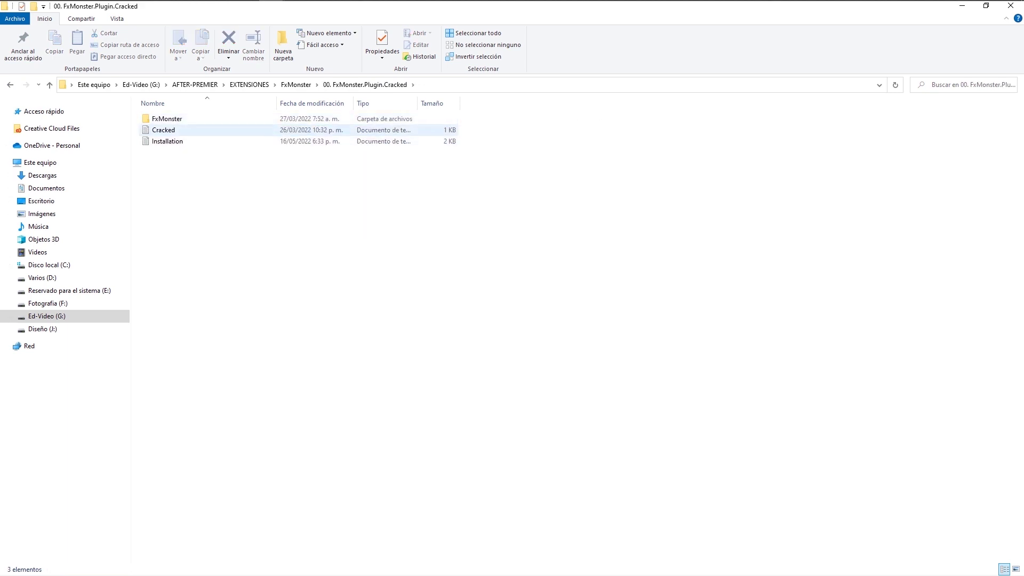
# Step: Reopen the Cracked notes and return to After Effects' pack activation prompt
pyautogui.doubleClick(163, 130)
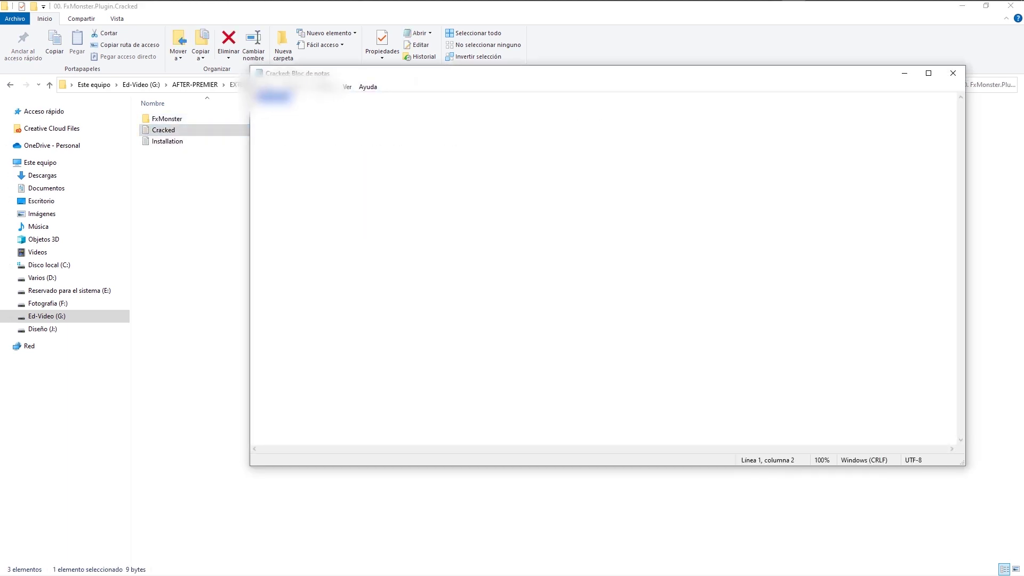
pyautogui.hotkey('alt', 'Tab')
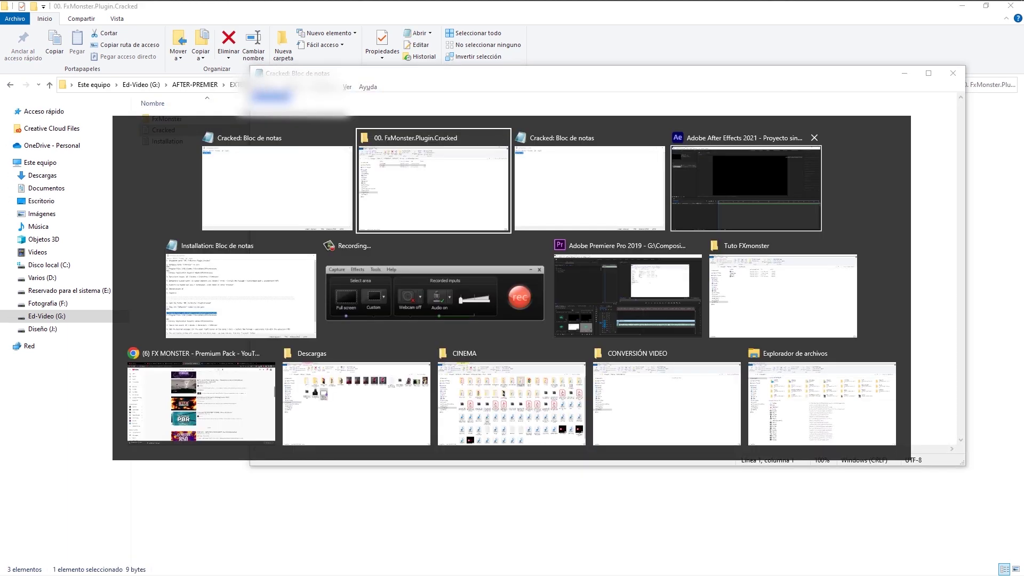
pyautogui.hotkey('alt', 'Tab')
pyautogui.hotkey('alt', 'Tab')
# Step: Activate the FxMonster Premium Pack with the pasted code and browse its MatteTR effects
pyautogui.hotkey('ctrl', 'v')
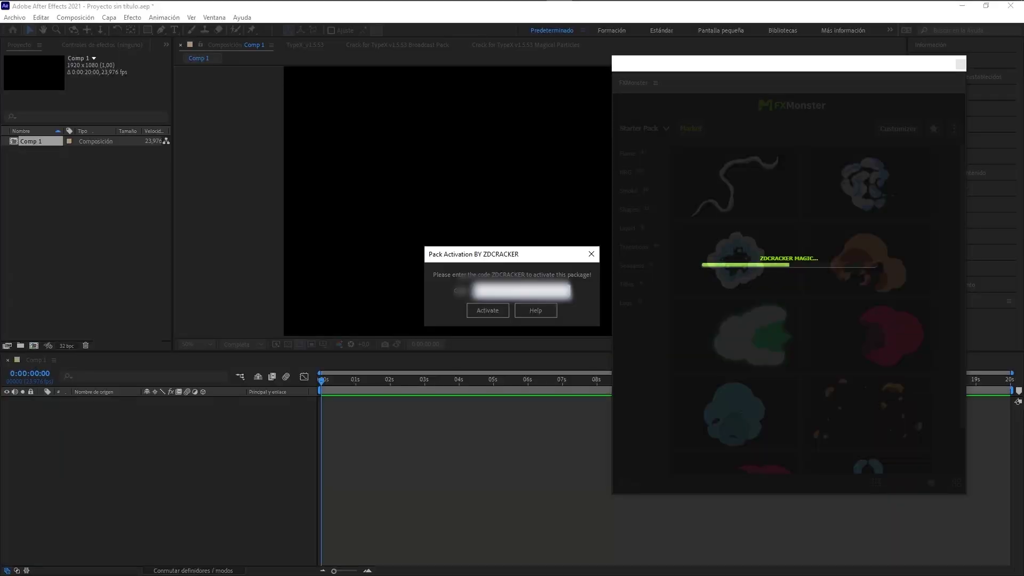
pyautogui.press('Return')
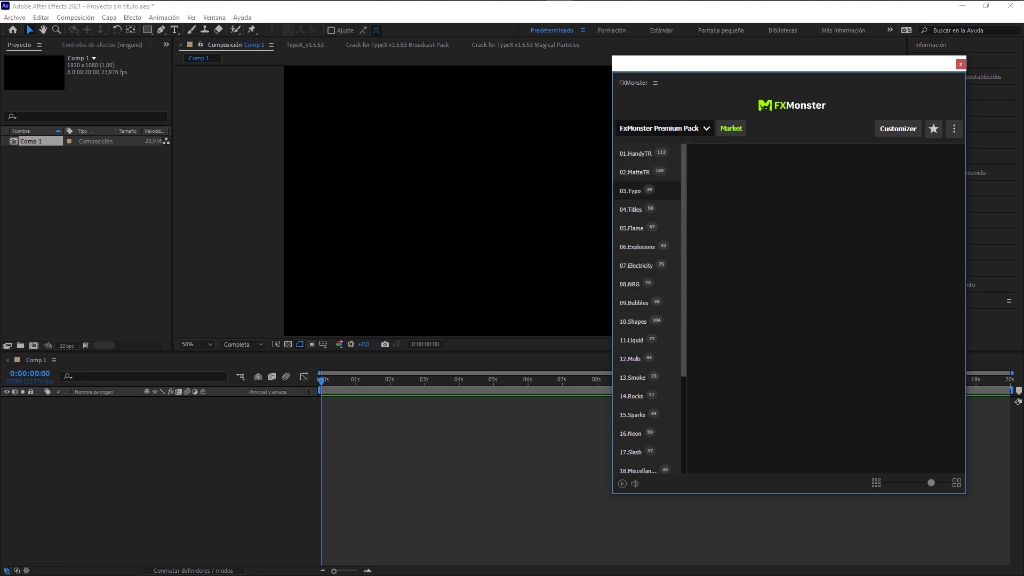
pyautogui.click(635, 172)
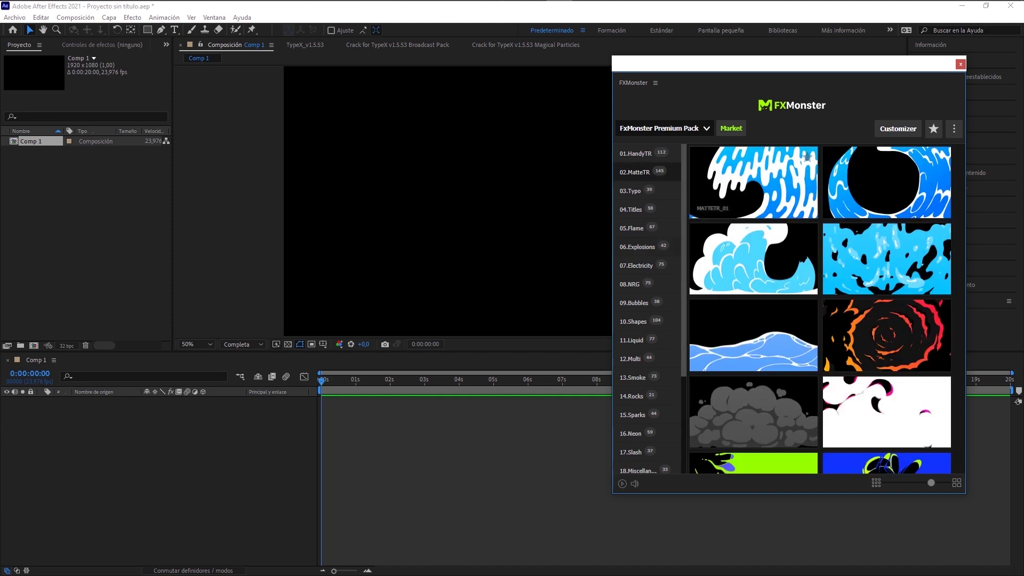
pyautogui.hotkey('alt', 'Tab')
pyautogui.hotkey('alt', 'Tab')
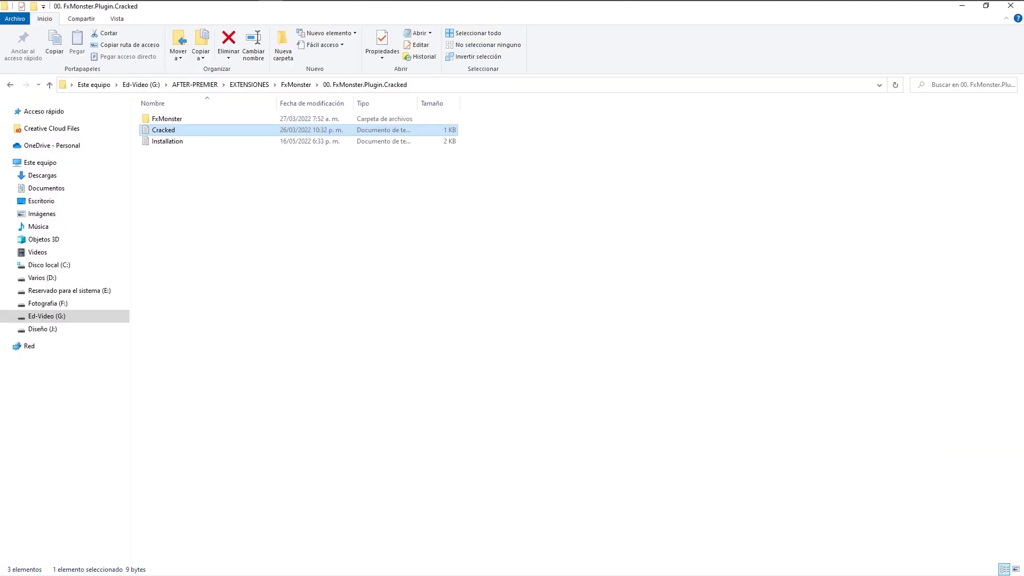
# Step: Open the Flash FX Pro Pack folder and drop Flash FX Pro.fxm into FXMonster in After Effects
pyautogui.press('BackSpace')
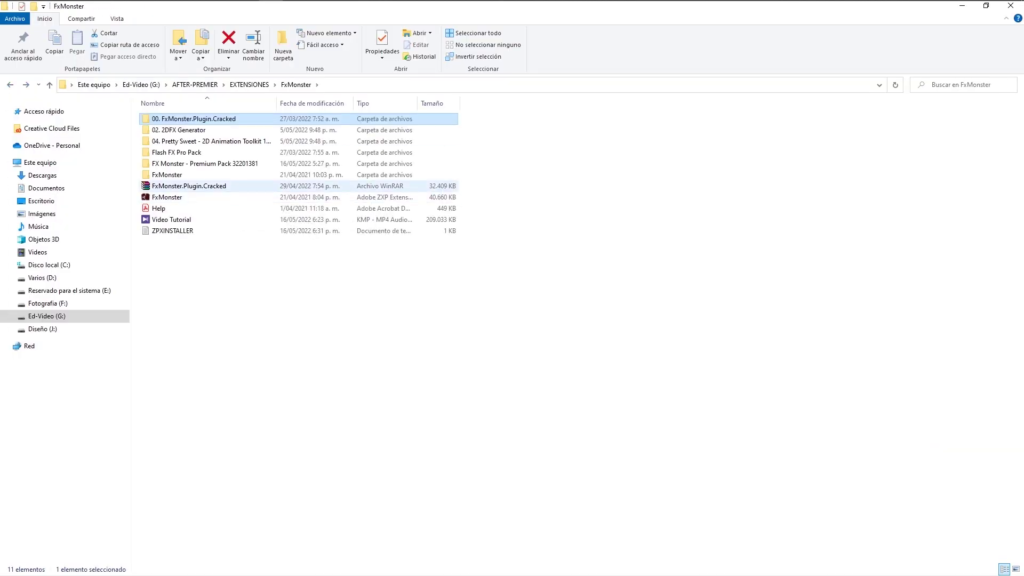
pyautogui.doubleClick(176, 152)
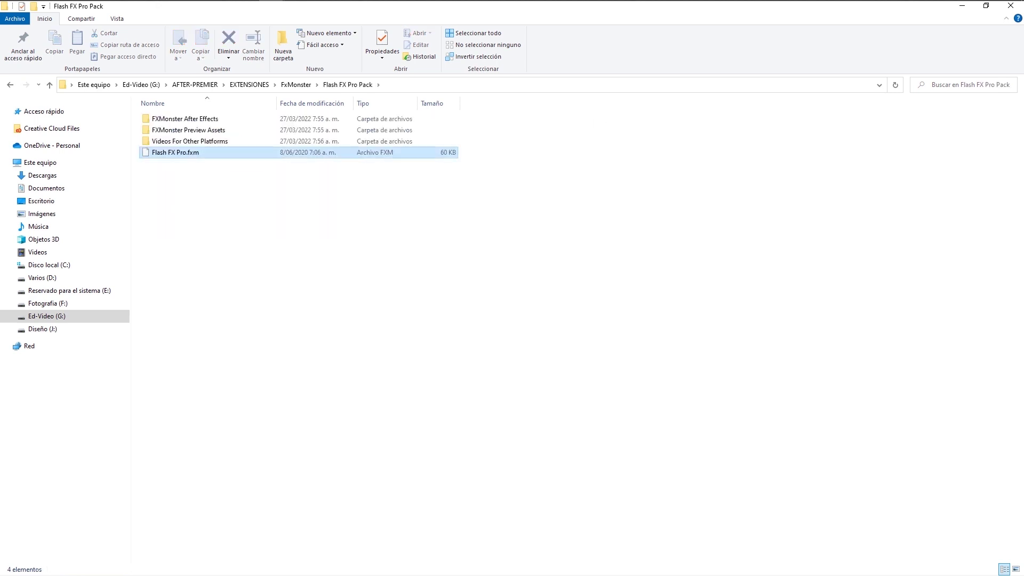
pyautogui.moveTo(176, 152); pyautogui.dragTo(213, 181)
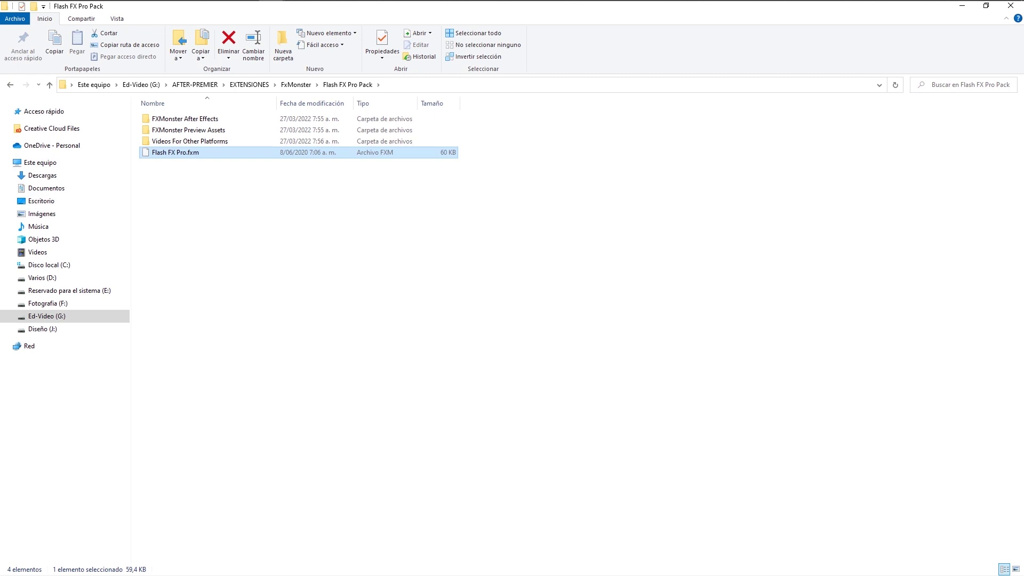
pyautogui.moveTo(176, 152)
pyautogui.mouseDown()
pyautogui.moveTo(559, 11)
pyautogui.moveTo(715, 206)
pyautogui.mouseUp()
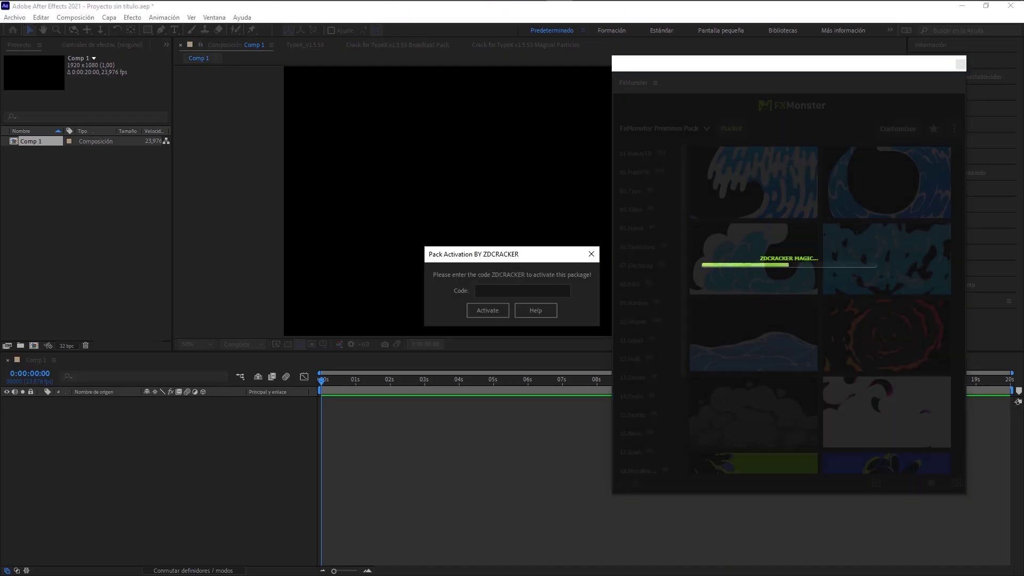
# Step: Enter the pack activation code in the Code field to activate Flash FX Pro
pyautogui.click(523, 291)
pyautogui.write('ZDCRACKER')
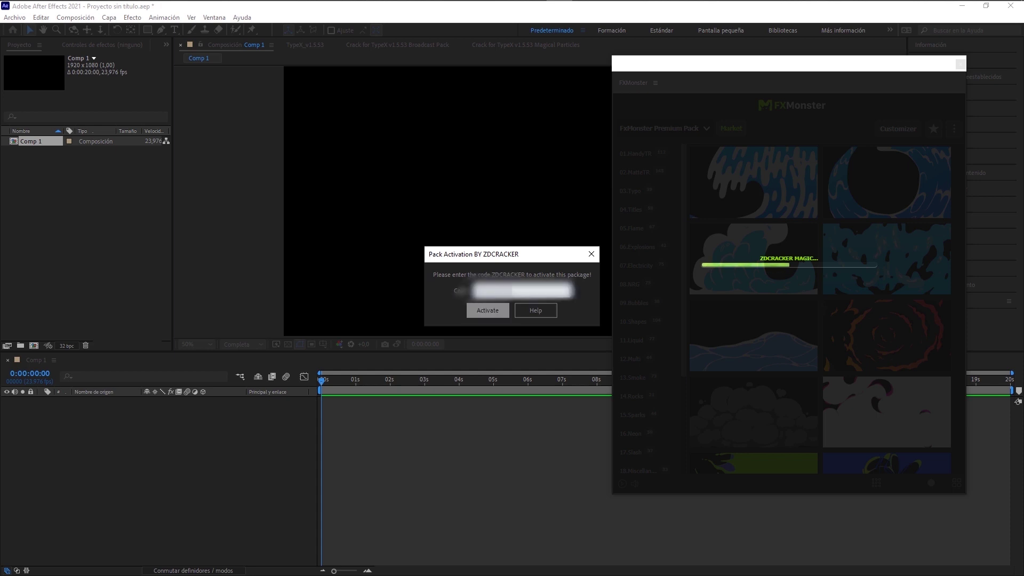
pyautogui.press('Return')
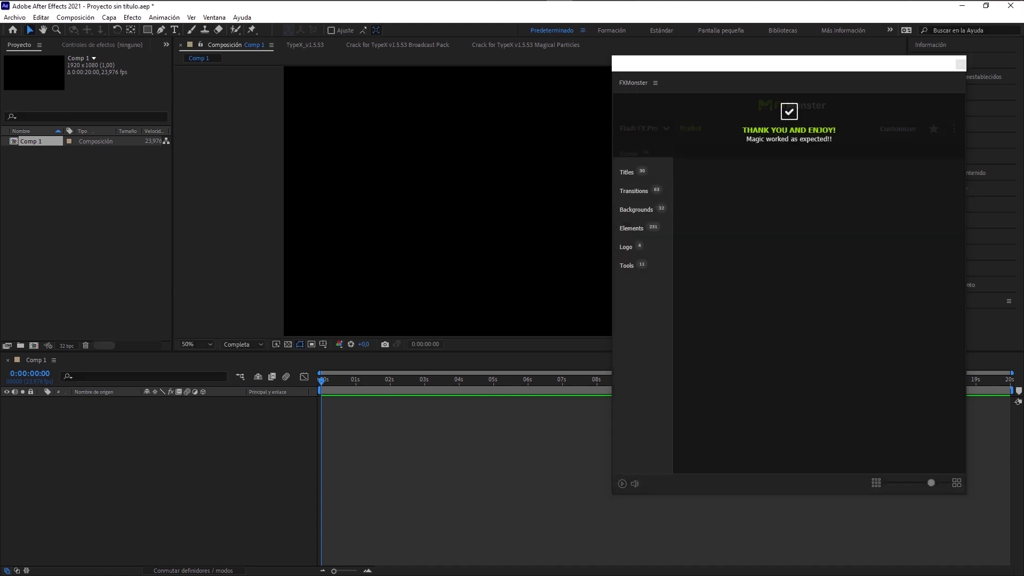
# Step: Move the FXMonster panel right and switch its pack selector back to Flash FX Pro
pyautogui.click(633, 190)
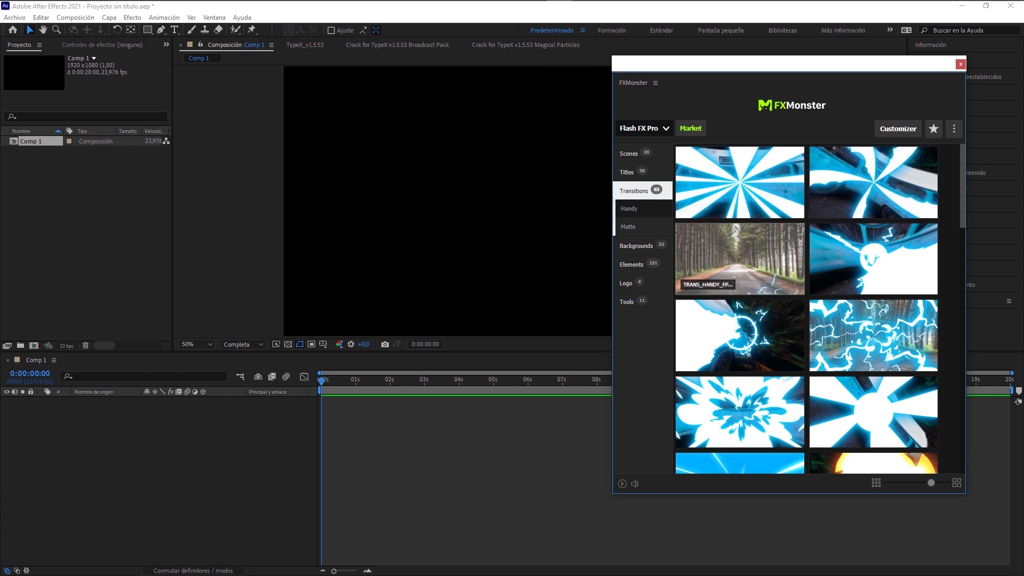
pyautogui.click(644, 128)
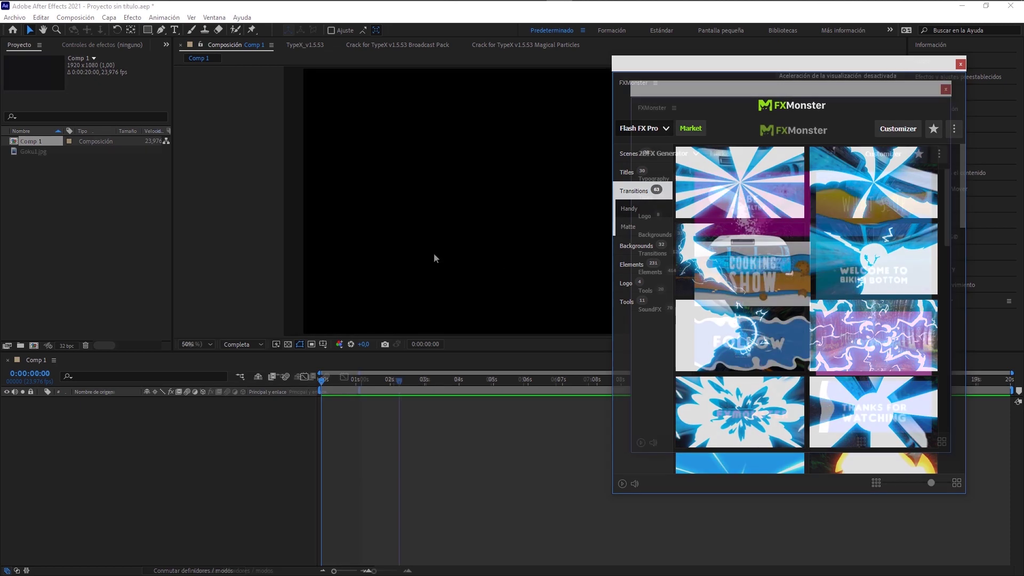
pyautogui.moveTo(731, 95); pyautogui.dragTo(864, 97)
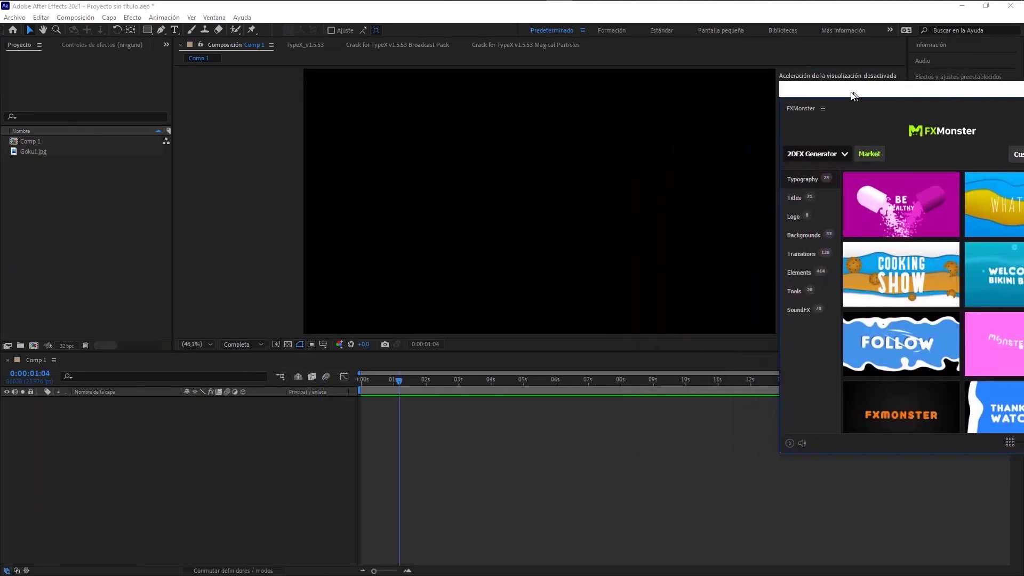
pyautogui.click(831, 156)
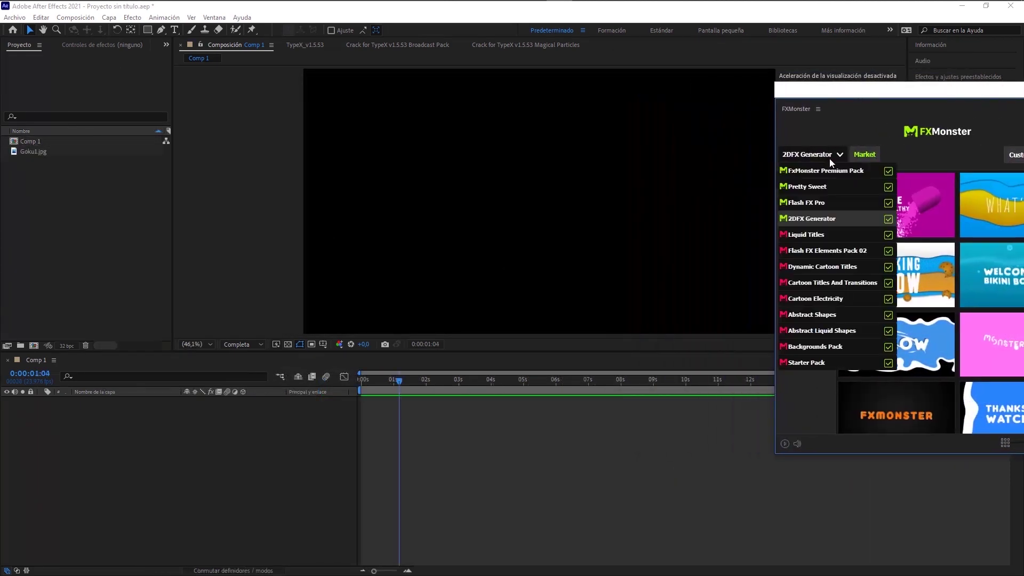
pyautogui.click(816, 203)
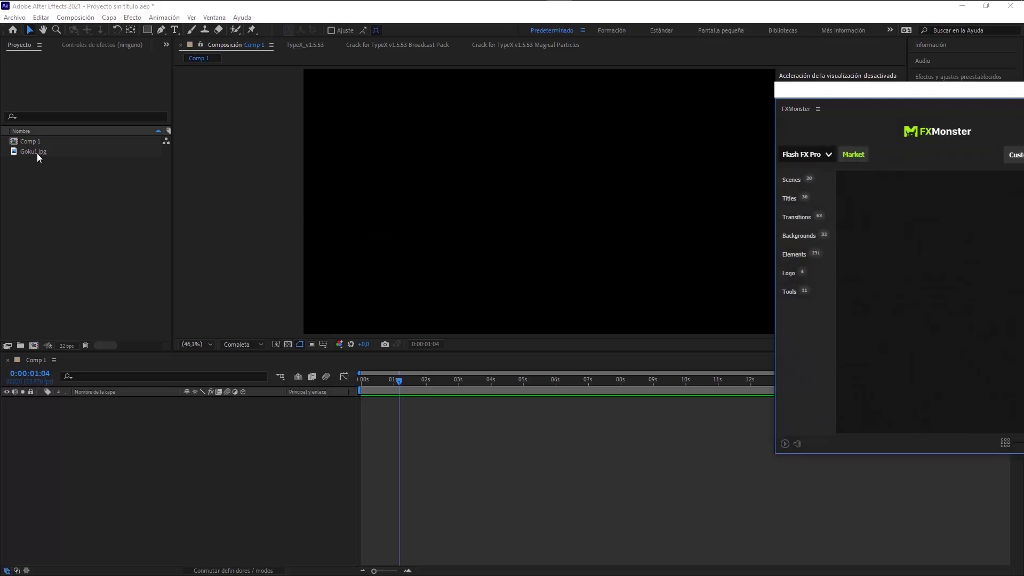
# Step: Add Goku1.jpg to Comp 1 and nudge it so it fills the frame, with FXMonster moved aside
pyautogui.moveTo(33, 152)
pyautogui.mouseDown()
pyautogui.moveTo(468, 191)
pyautogui.moveTo(543, 219)
pyautogui.mouseUp()
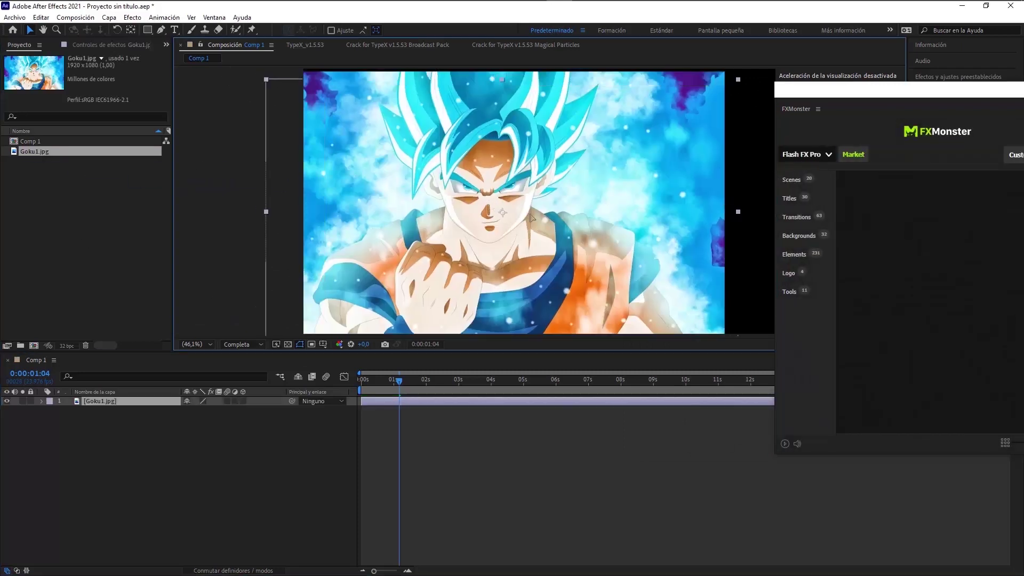
pyautogui.moveTo(850, 94); pyautogui.dragTo(725, 207)
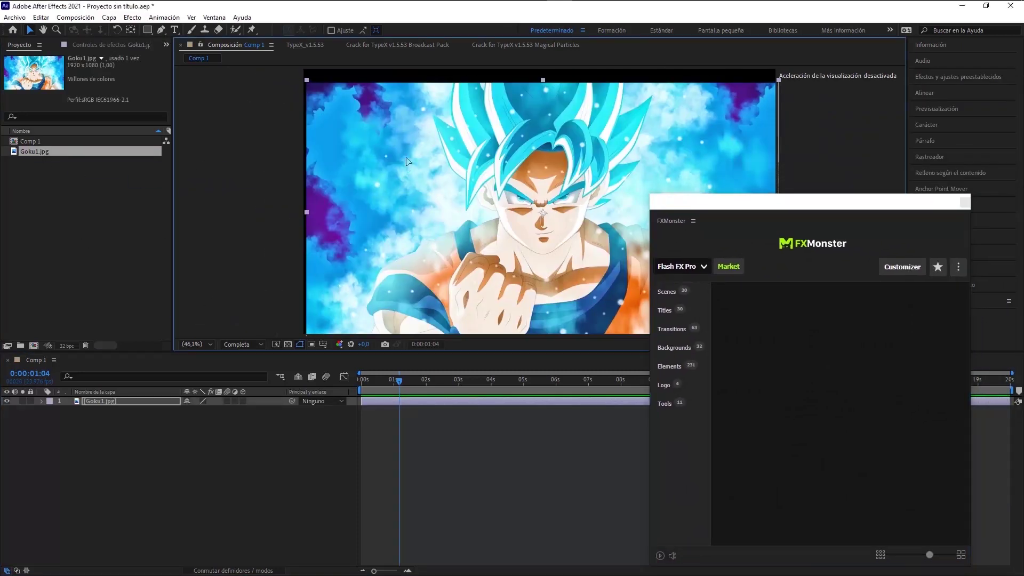
pyautogui.moveTo(407, 167); pyautogui.dragTo(404, 149)
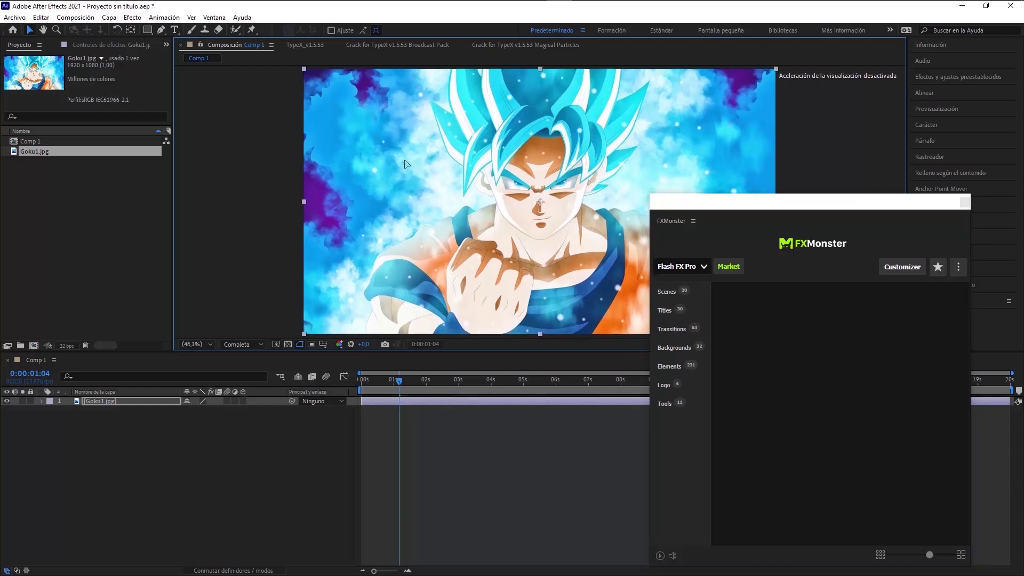
pyautogui.moveTo(407, 161); pyautogui.dragTo(406, 163)
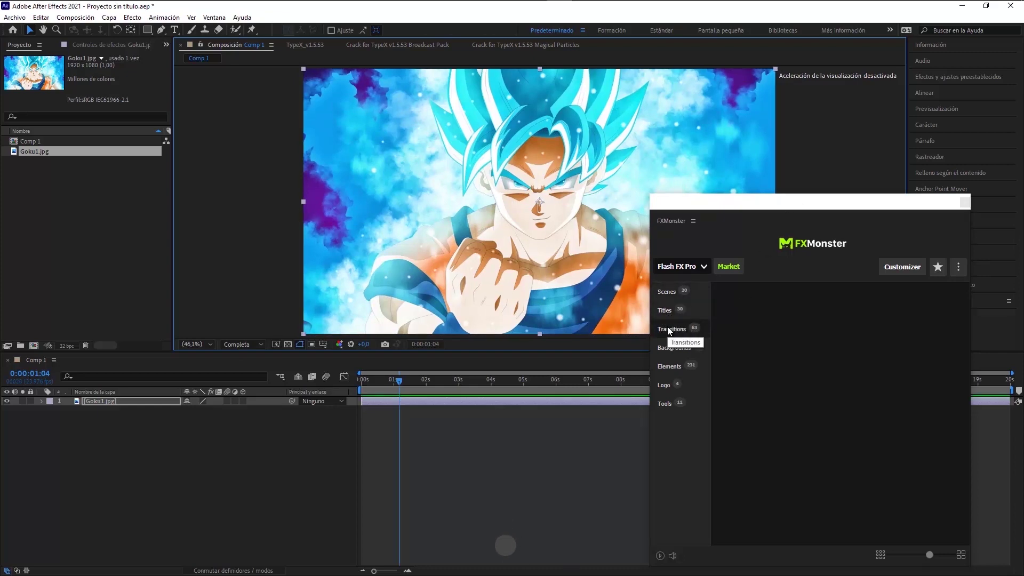
pyautogui.click(667, 346)
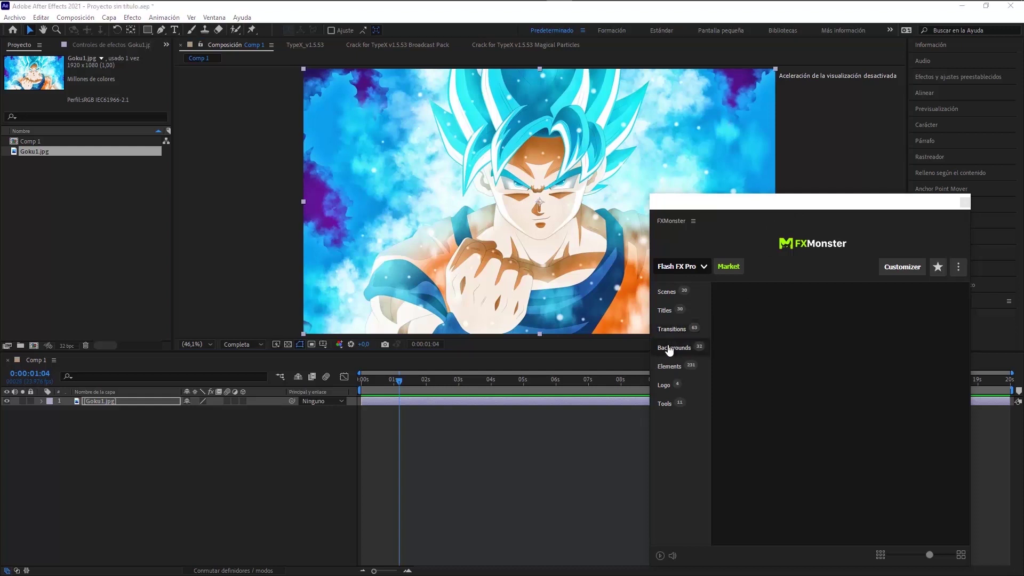
# Step: Apply the Flash FX Pro background BG_FP_05 to Comp 1 over the Goku image
pyautogui.click(769, 466)
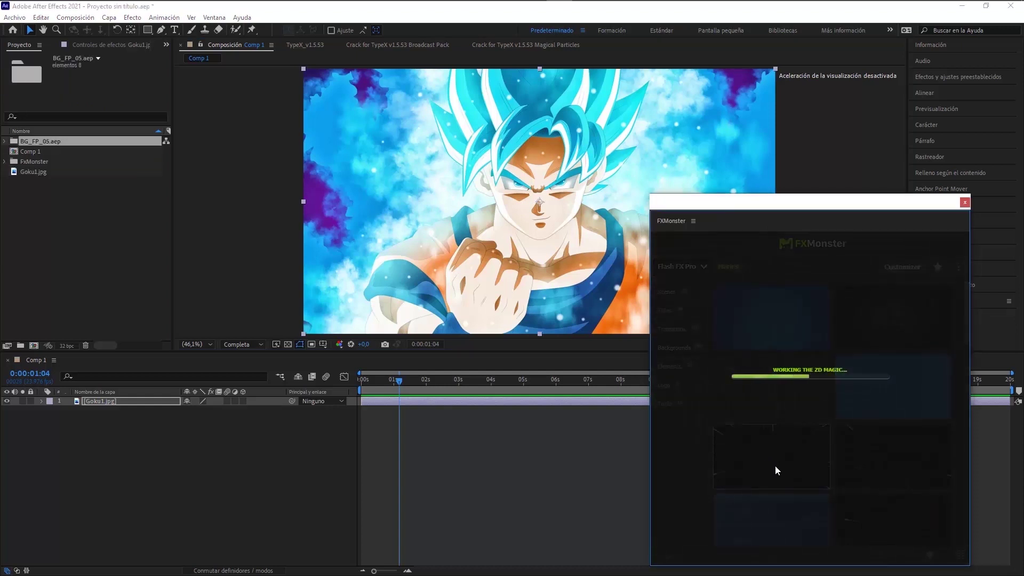